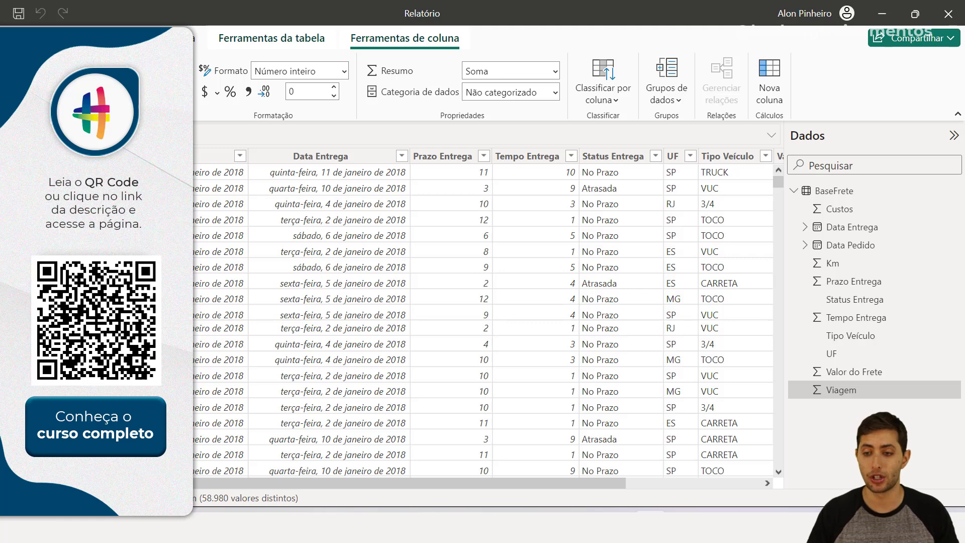
Step: Create a new measure in the BaseFrete table and name it Receita Total
scroll(482, 322, "right", 3)
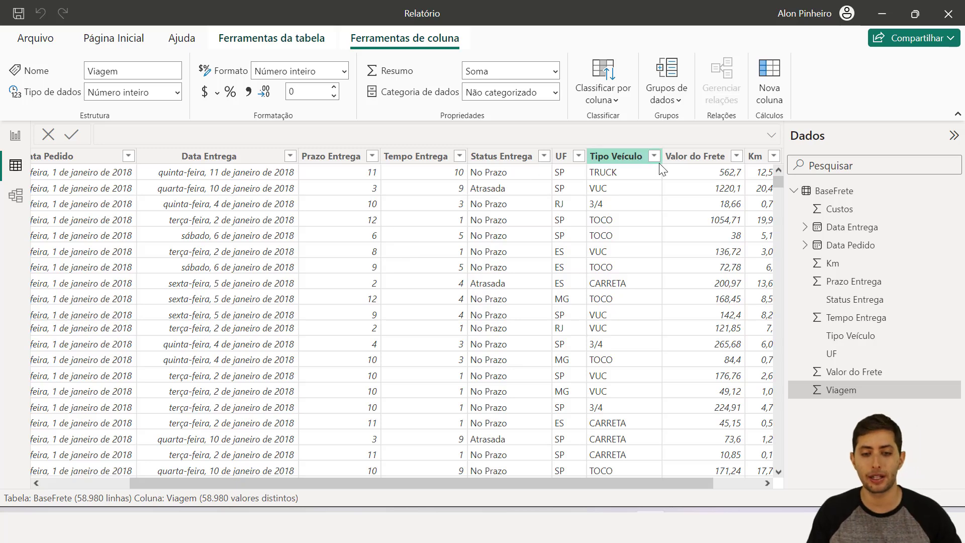
left_click(698, 160)
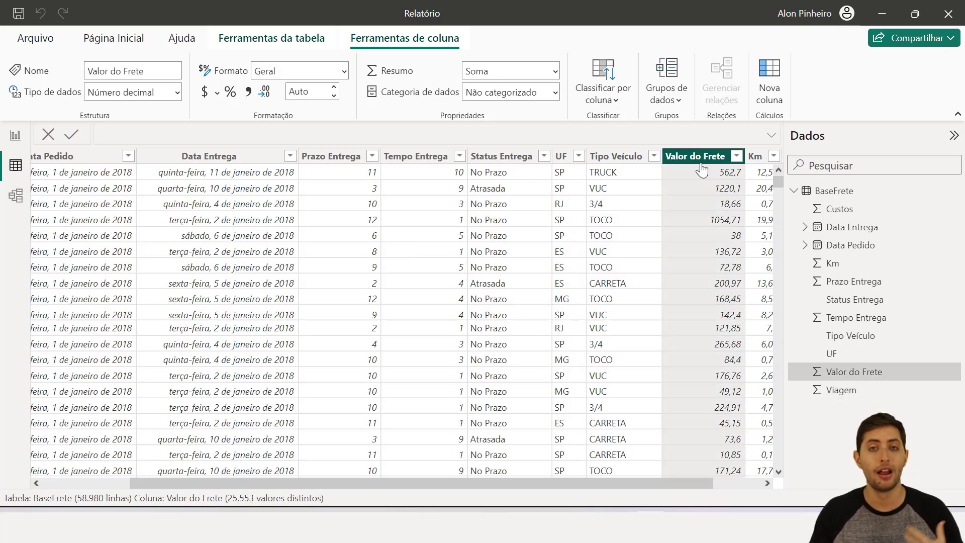
right_click(670, 206)
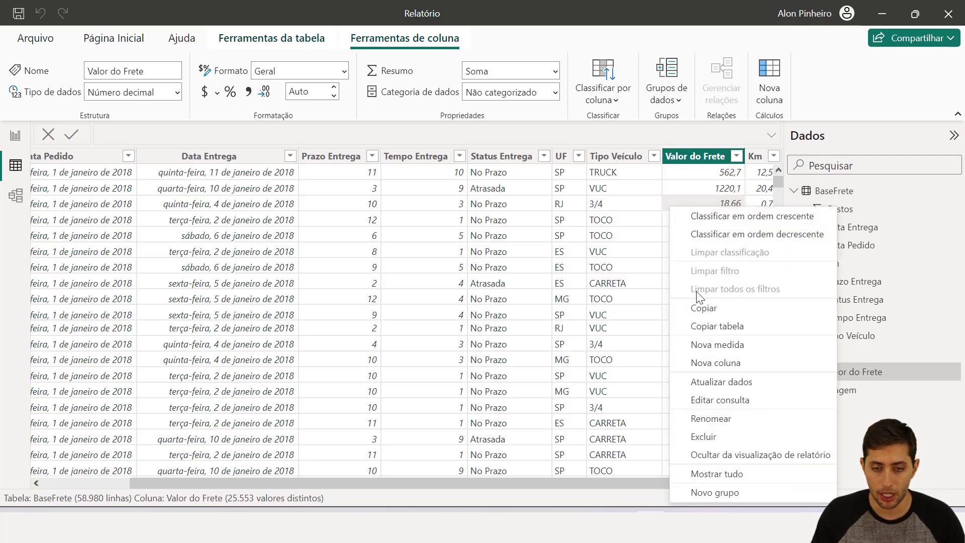
left_click(700, 346)
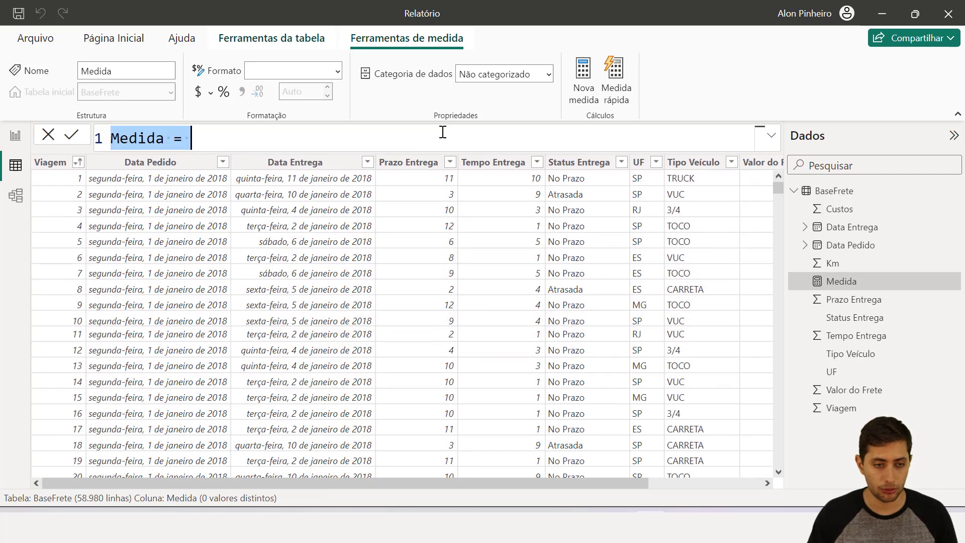
key("shift+Left")
key("shift+Left")
key("shift+Left")
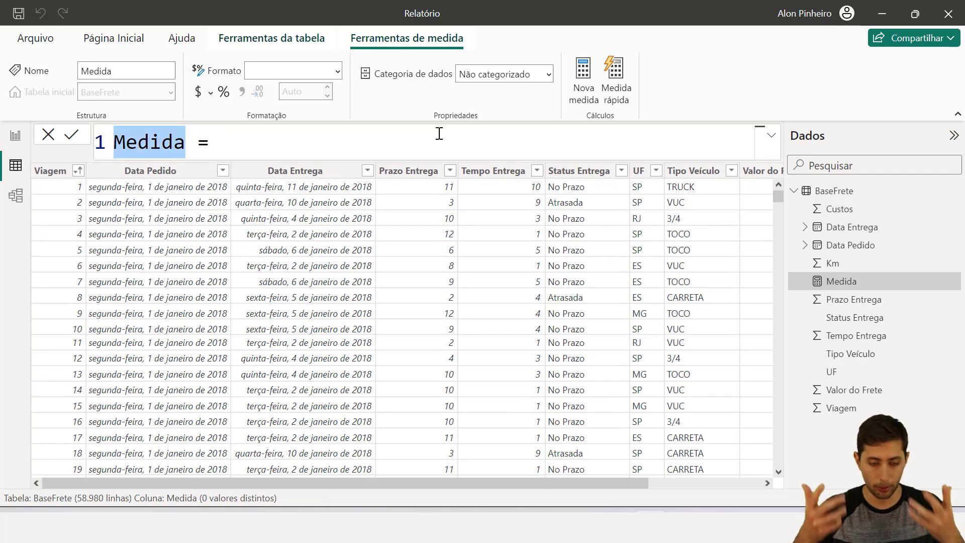
type("Receita Total")
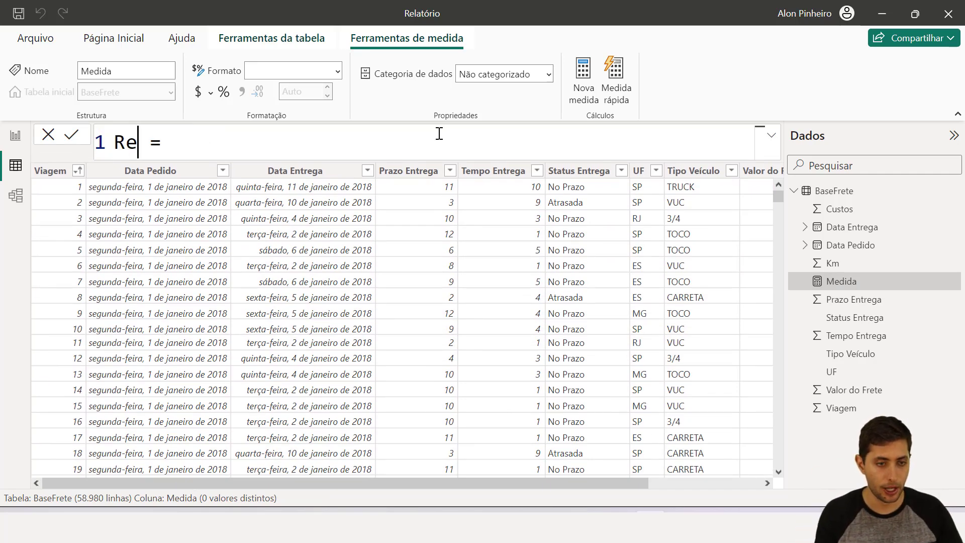
key("End")
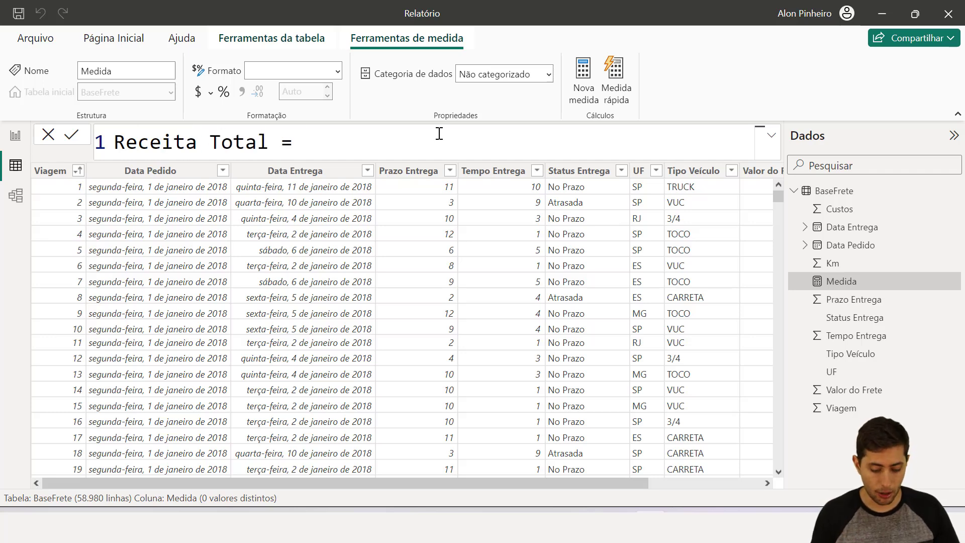
Step: Define the Receita Total measure as SUM(BaseFrete[Valor do Frete]) and commit the formula
type("sum")
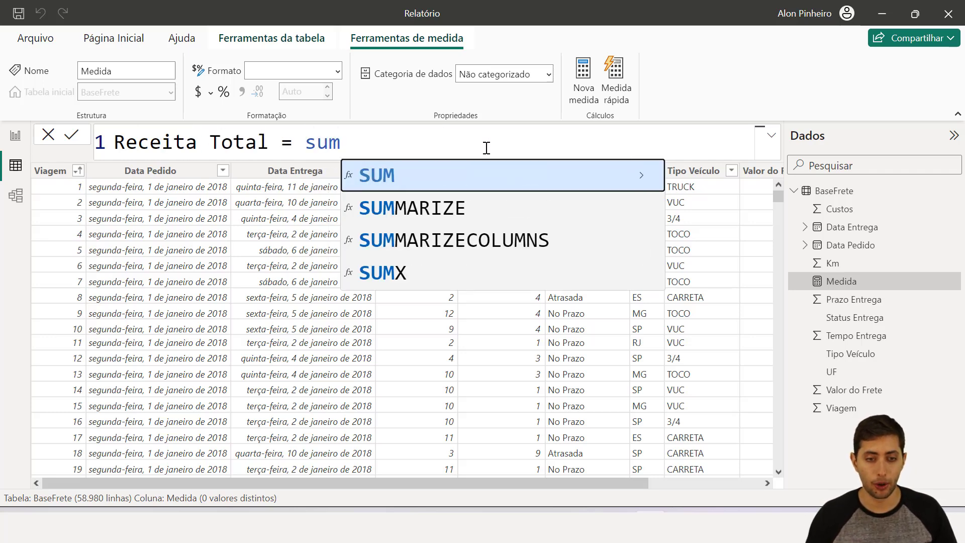
key("Tab")
left_click_drag(543, 482, 598, 477)
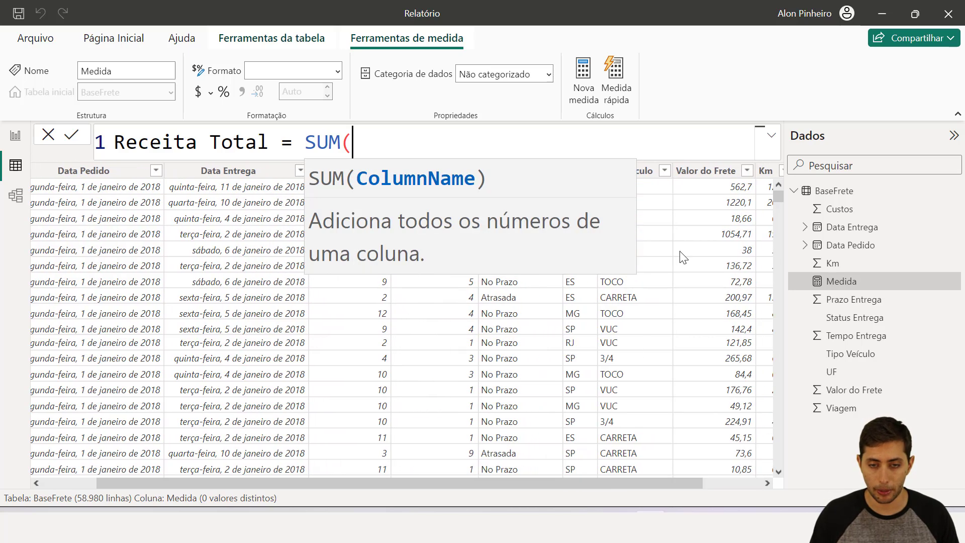
type("valor do")
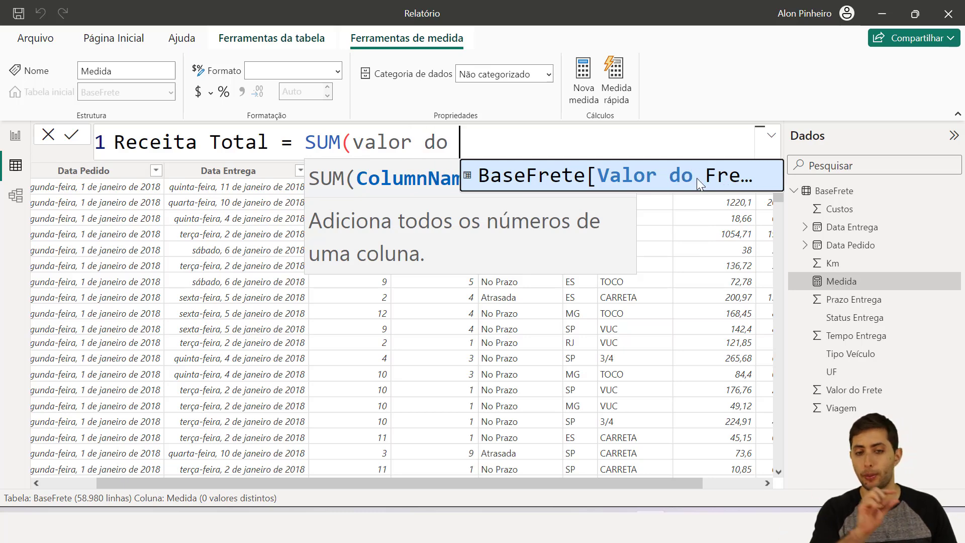
key("Tab")
type(")")
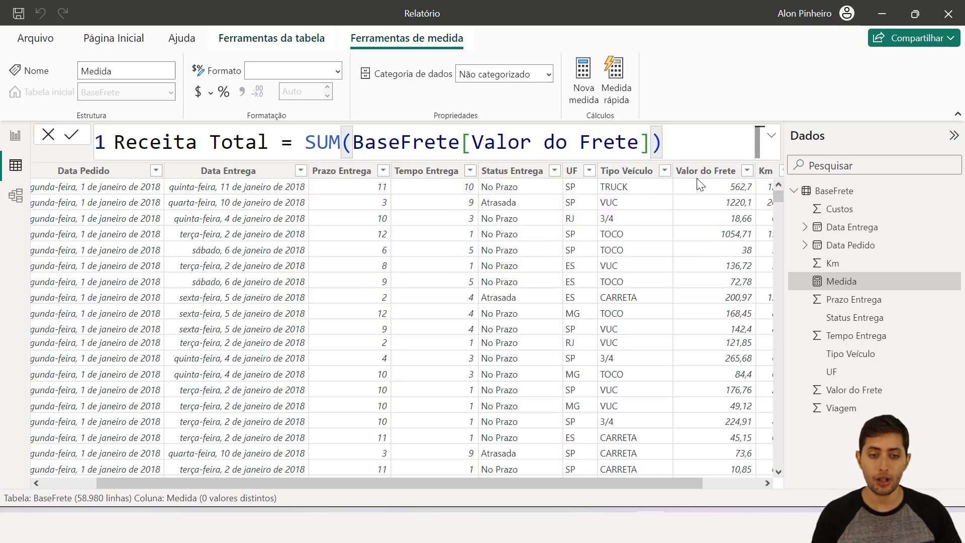
key("Return")
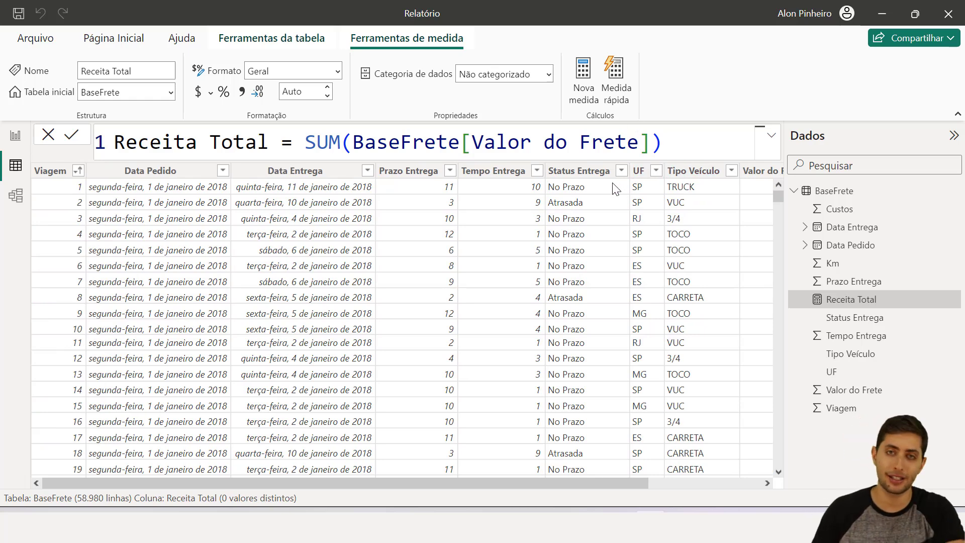
Step: Add a card visual showing Receita Total to the report page, resized and placed in the page's upper-left corner
left_click(16, 135)
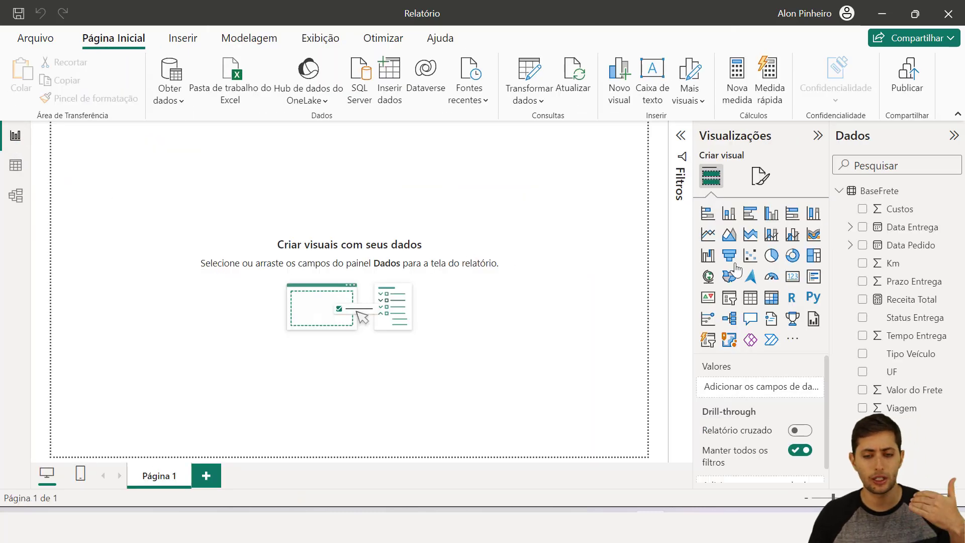
left_click(793, 278)
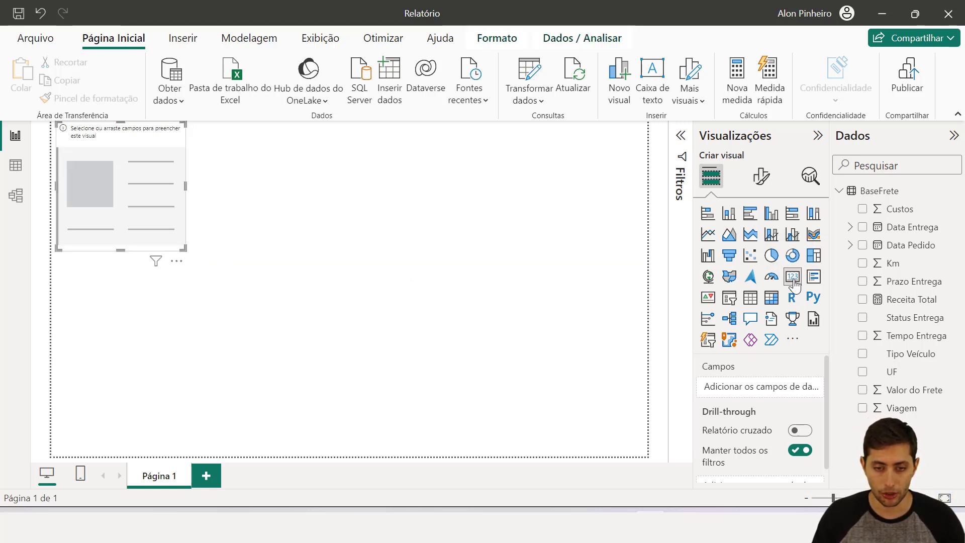
left_click_drag(157, 185, 506, 279)
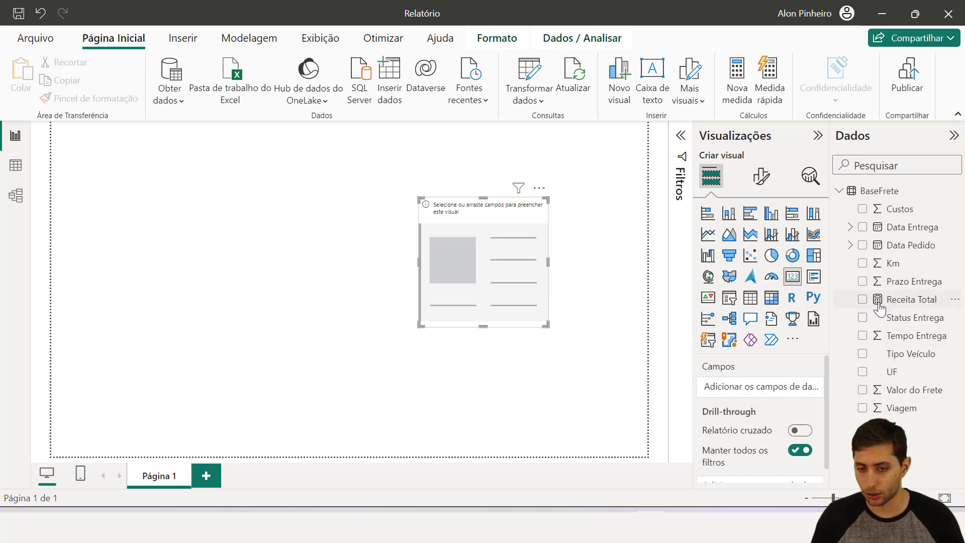
left_click_drag(880, 307, 774, 393)
left_click_drag(546, 328, 207, 231)
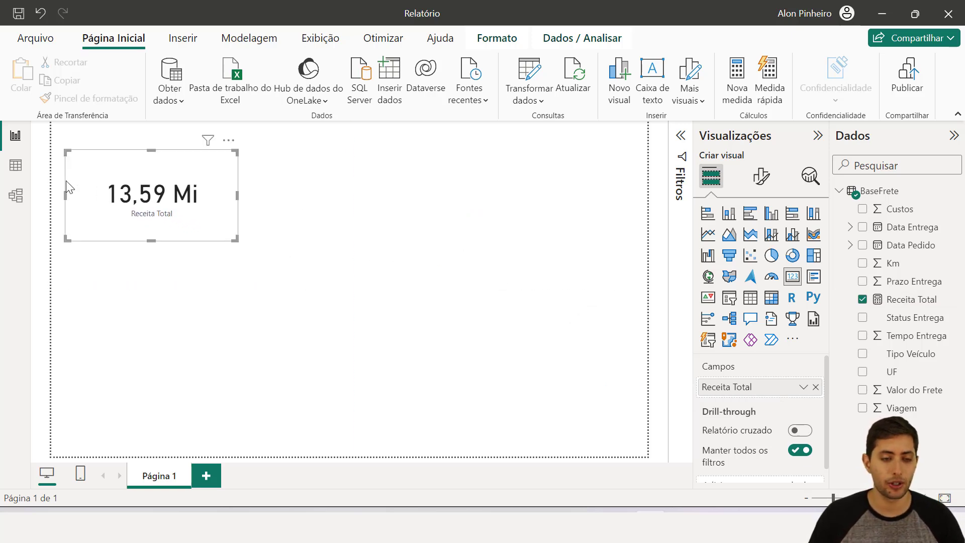
Step: Create another new measure in the BaseFrete table data and name it Km Rodados
left_click(16, 165)
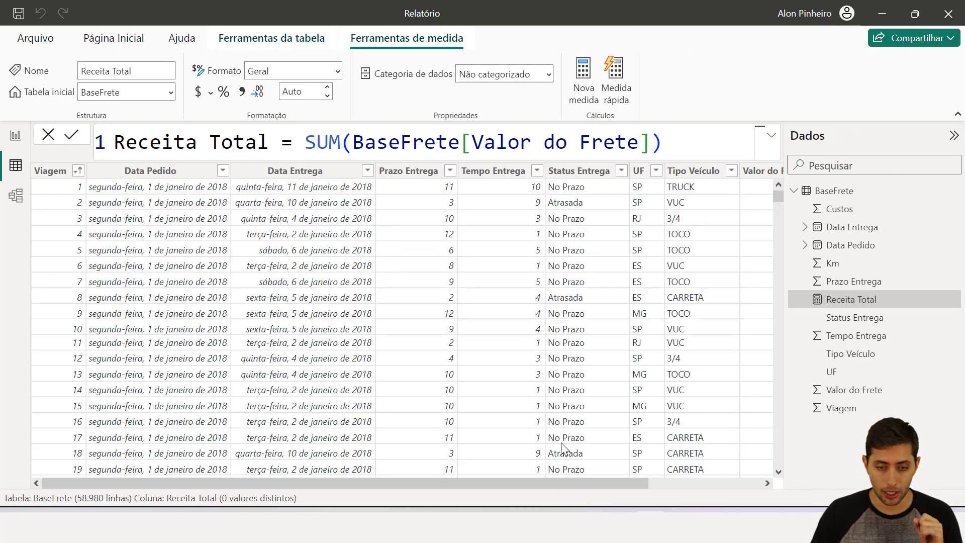
left_click_drag(568, 482, 681, 483)
left_click(696, 170)
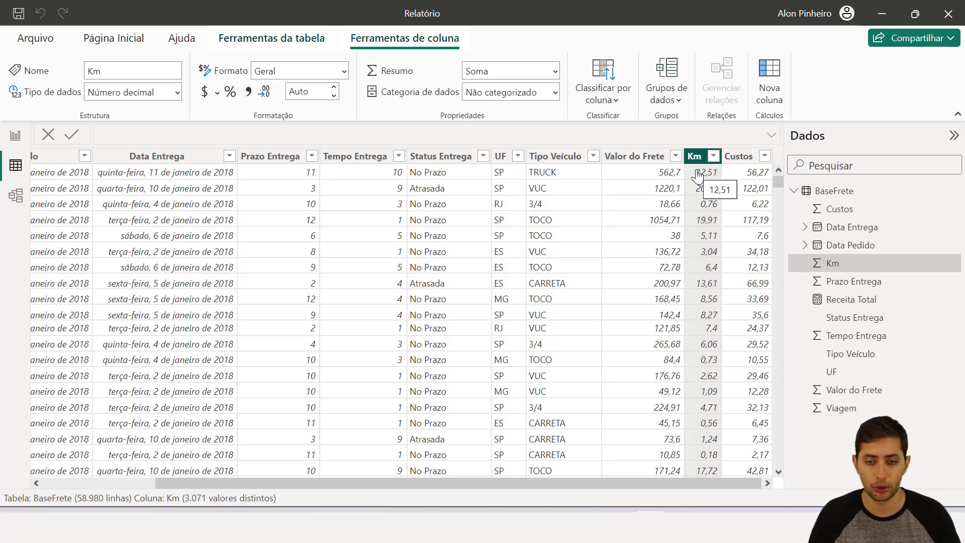
right_click(697, 171)
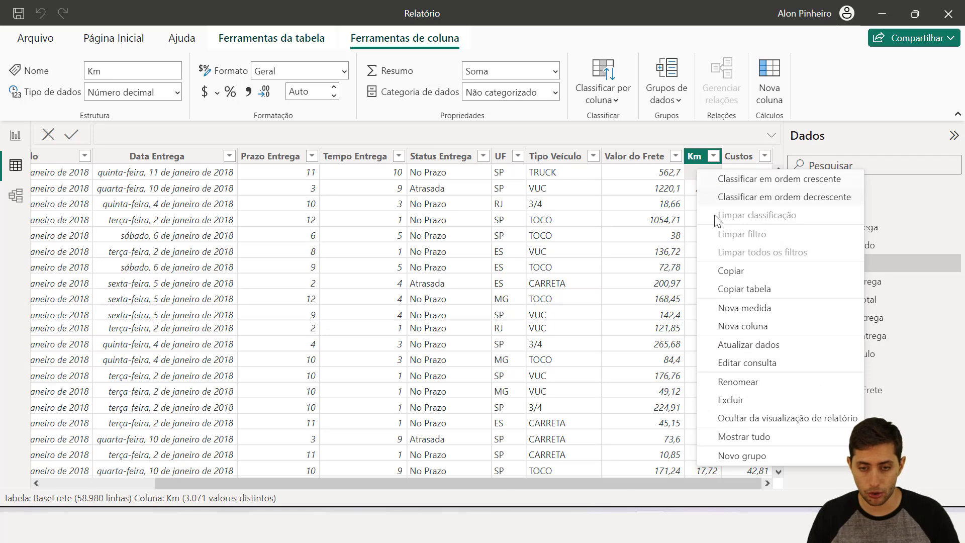
left_click(737, 310)
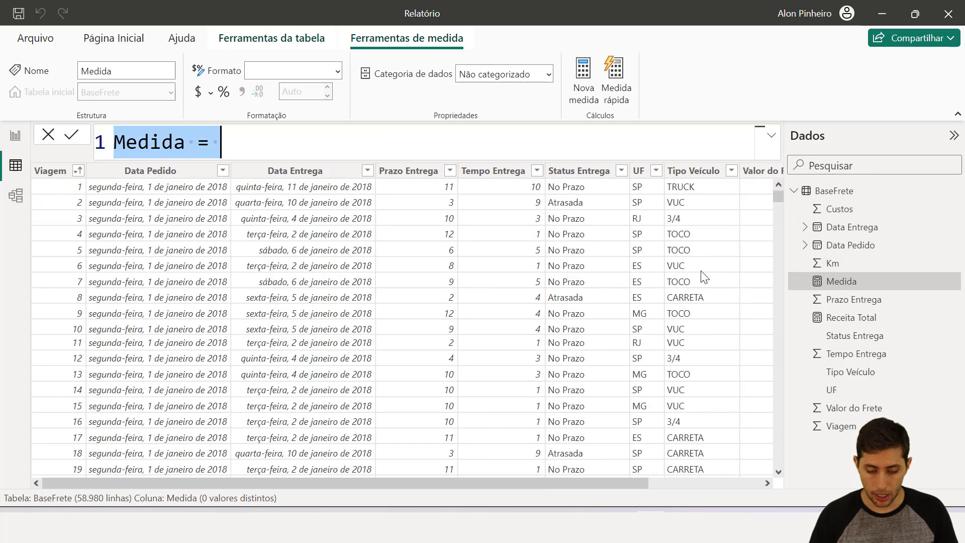
type("Km Rodamo")
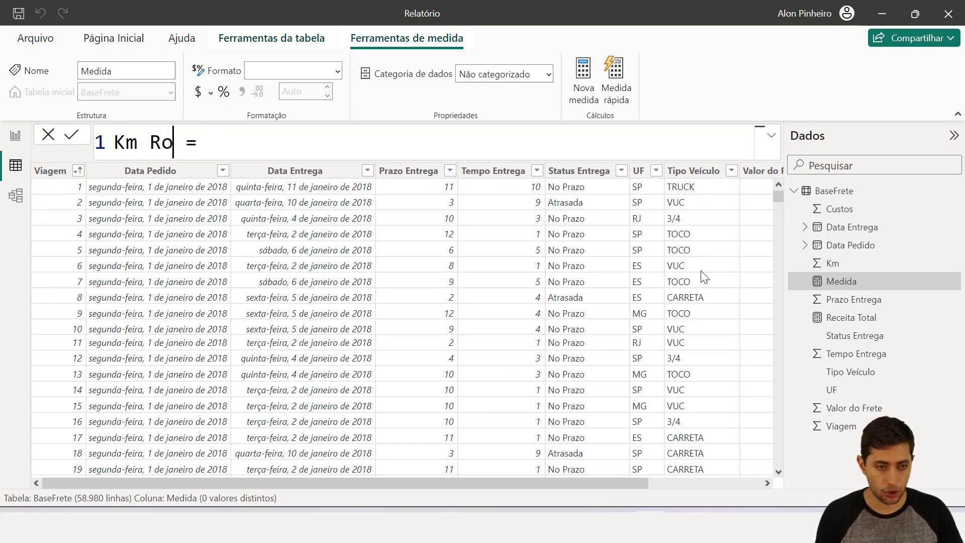
key("BackSpace")
key("BackSpace")
type("dos")
key("End")
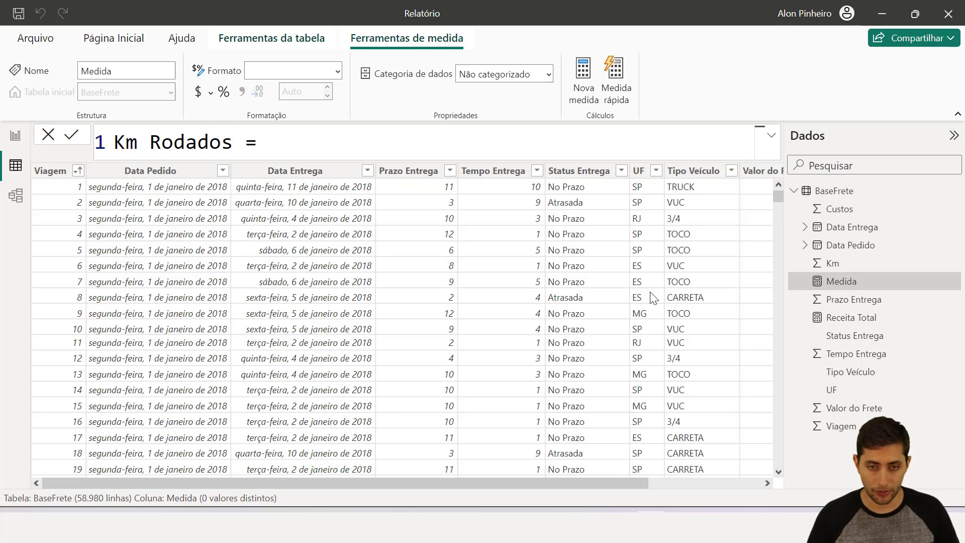
Step: Define the Km Rodados measure as AVERAGE(BaseFrete[Km]) and commit the formula
type("avera")
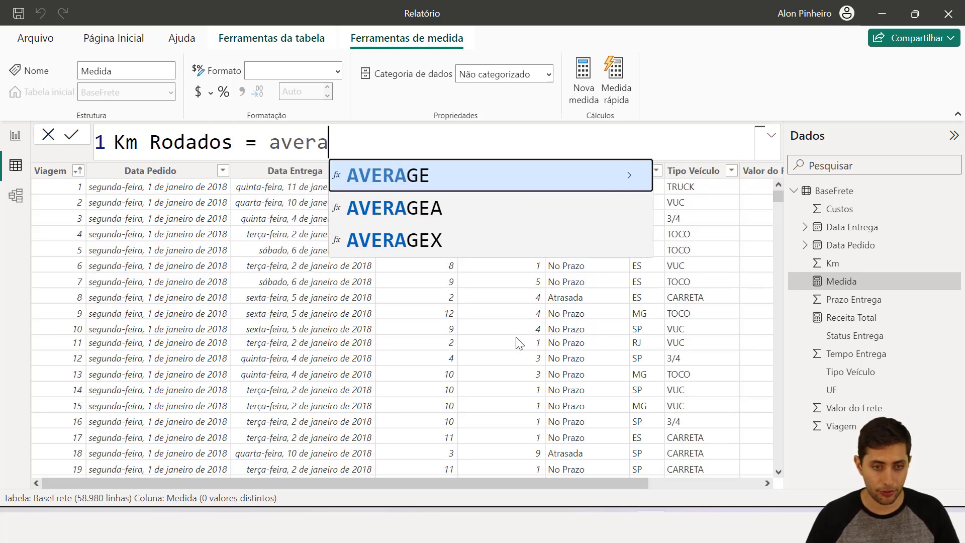
left_click(395, 176)
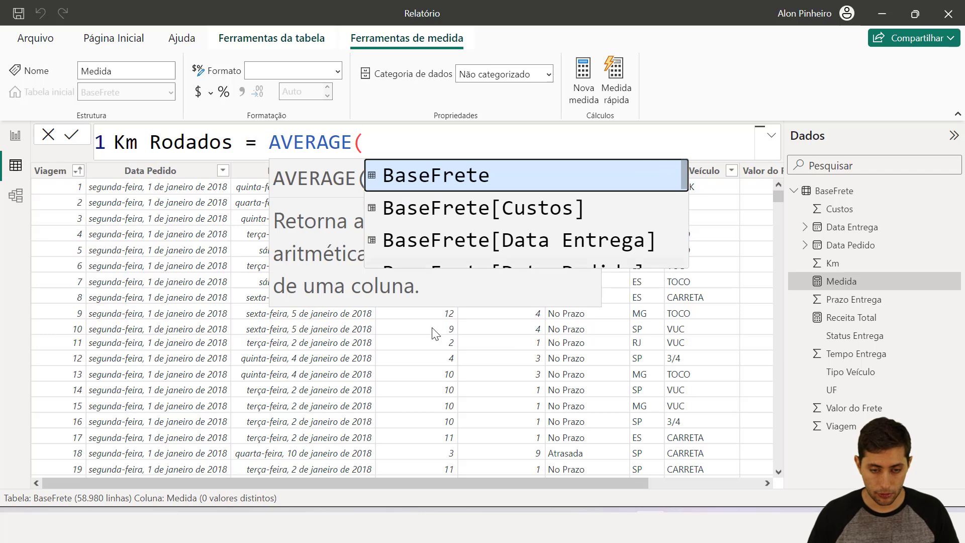
left_click_drag(485, 483, 620, 478)
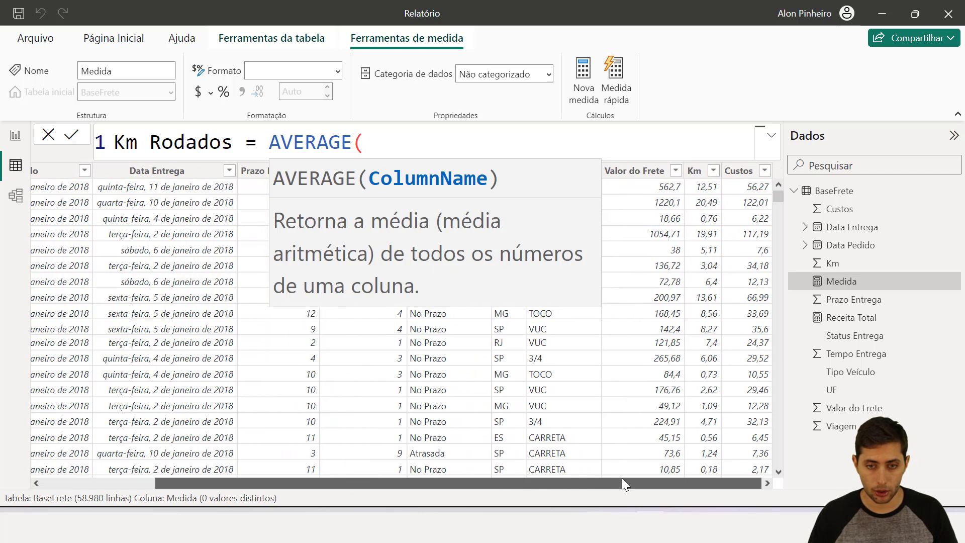
type("km")
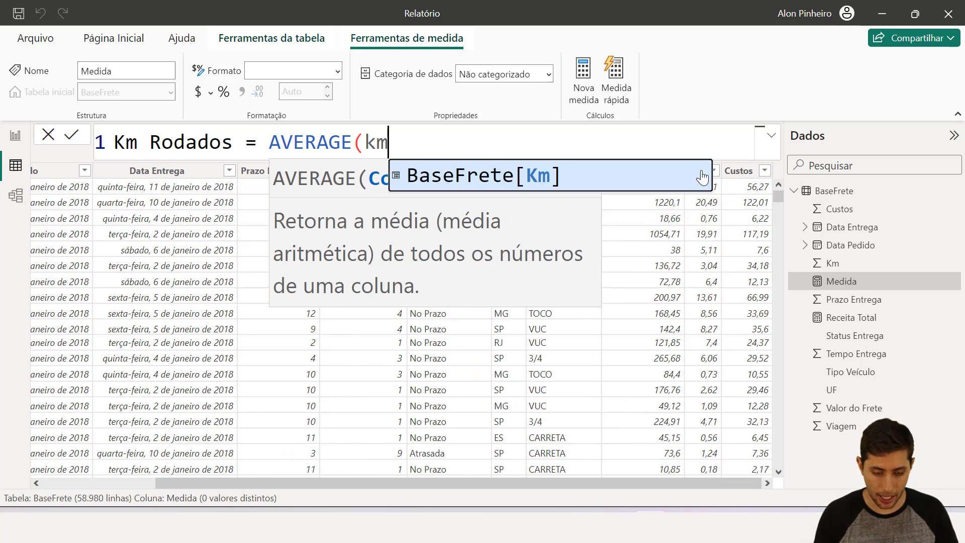
left_click(702, 176)
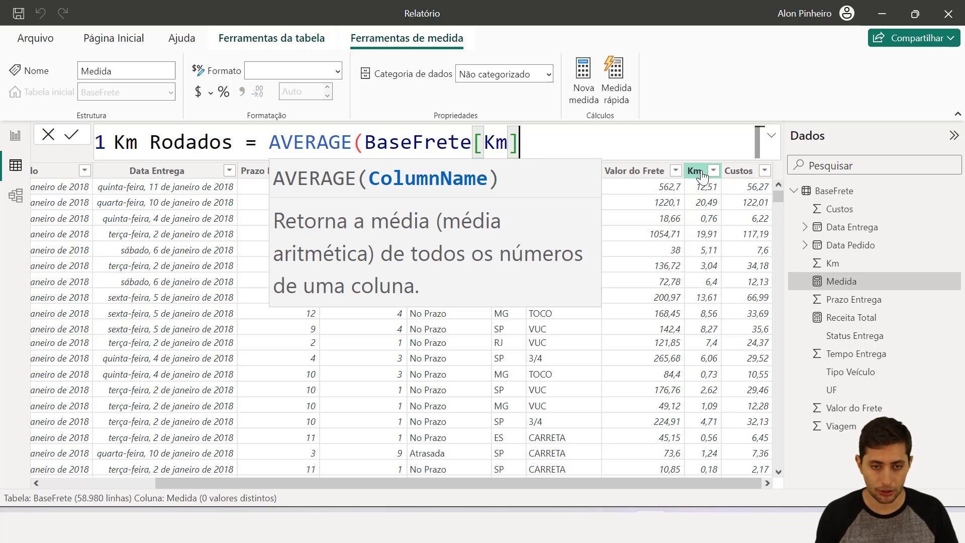
type(")")
key("Return")
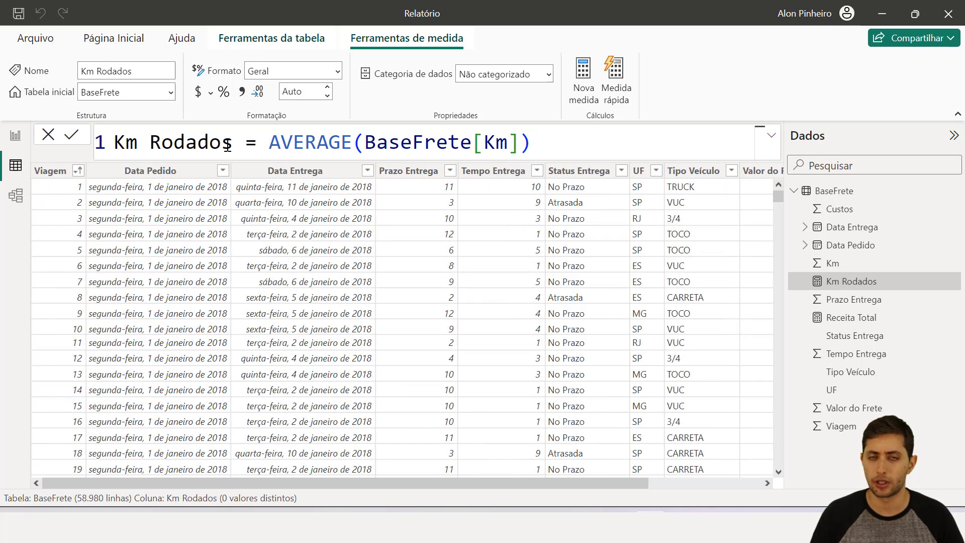
Step: Add a second card showing Km Rodados to the report page, directly to the right of the Receita Total card
left_click(15, 135)
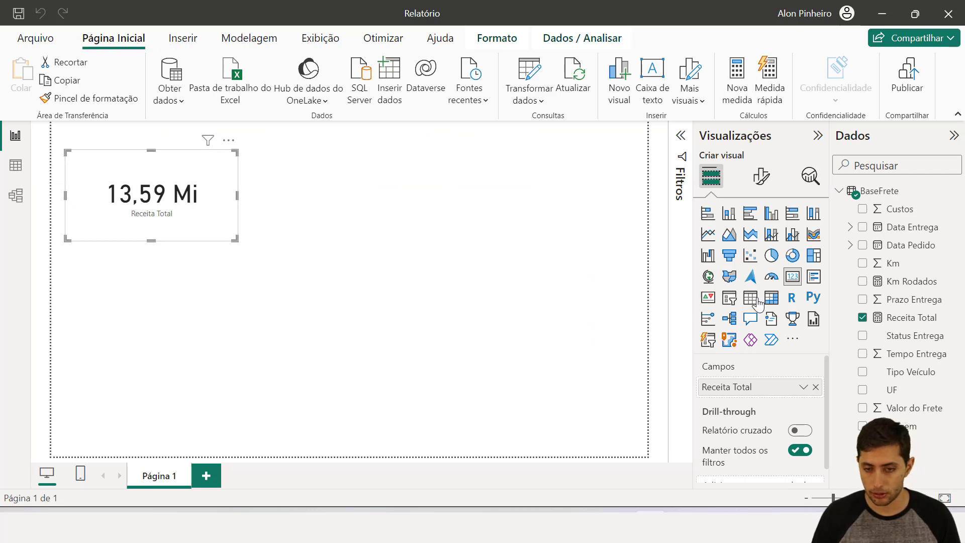
left_click(610, 289)
left_click(793, 276)
left_click_drag(201, 322, 370, 209)
left_click_drag(910, 281, 784, 387)
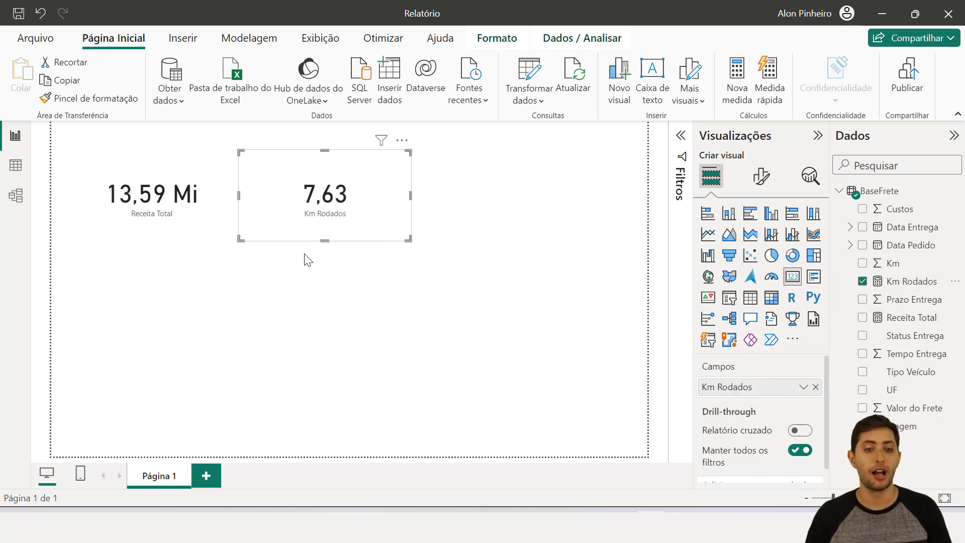
Step: Rename the Km Rodados measure to Km Média in its formula and deselect the card
left_click(911, 281)
scroll(213, 135, "up", 3)
scroll(213, 135, "up", 1)
left_click_drag(223, 142, 147, 144)
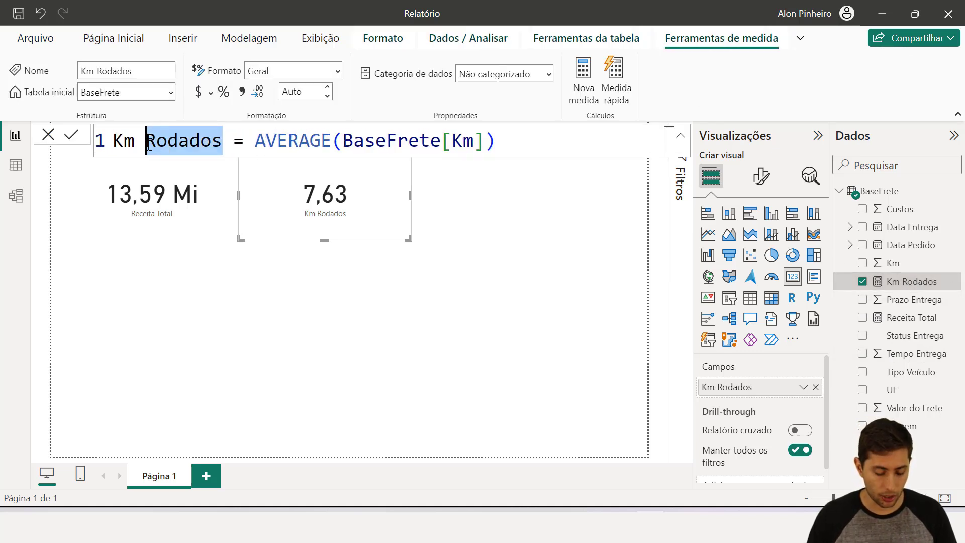
type("Médios")
key("BackSpace")
key("Return")
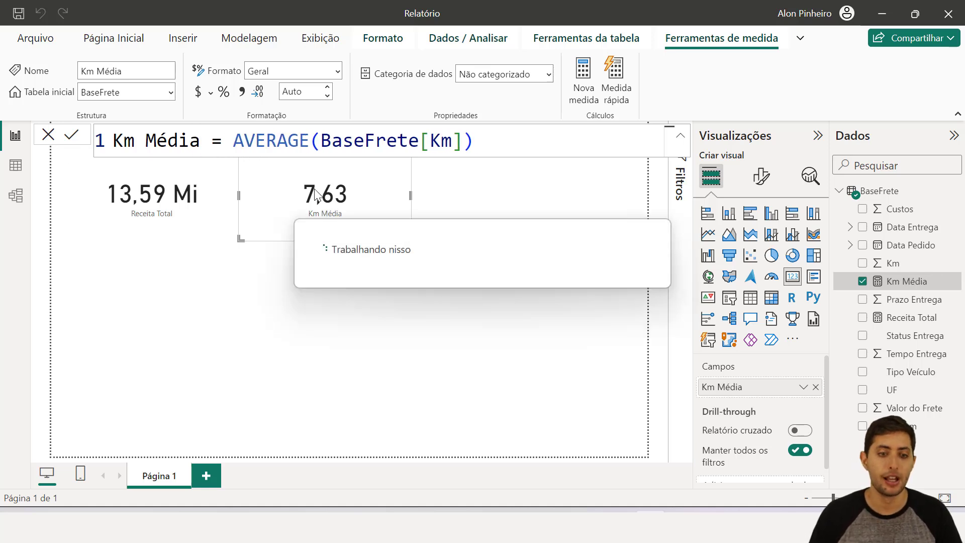
left_click(436, 206)
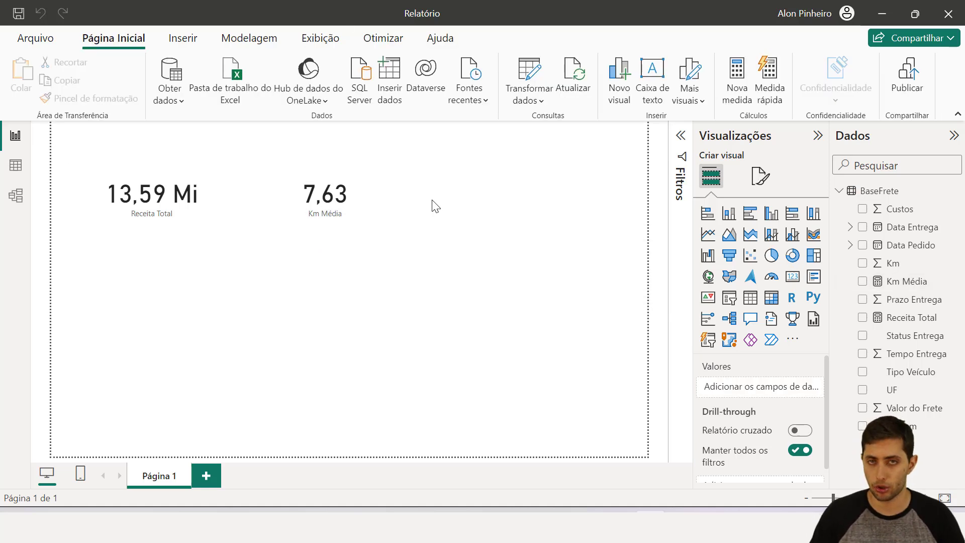
Step: In the table view, create a new measure in the BaseFrete table and name it Maior Custo
left_click(16, 167)
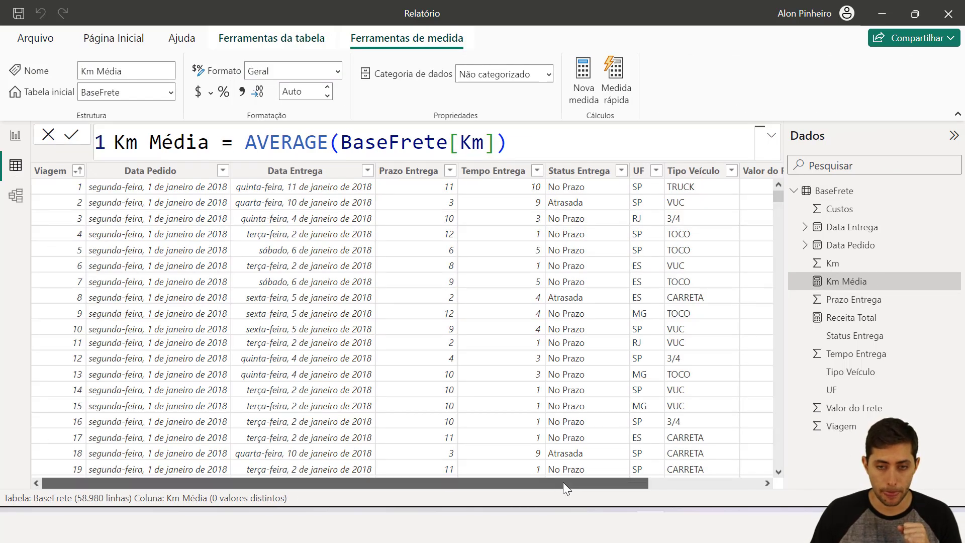
left_click_drag(562, 482, 683, 480)
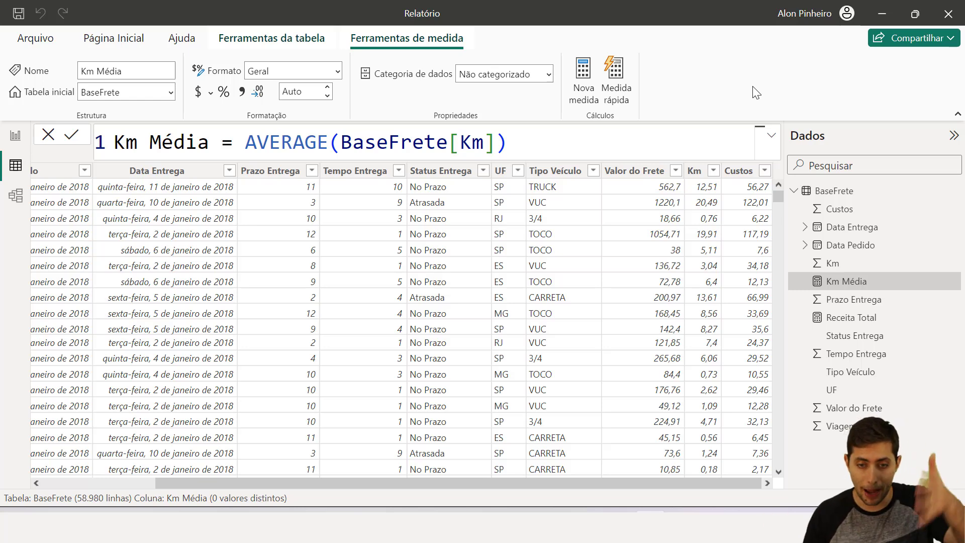
scroll(759, 299, "down", 1)
scroll(759, 299, "down", 1)
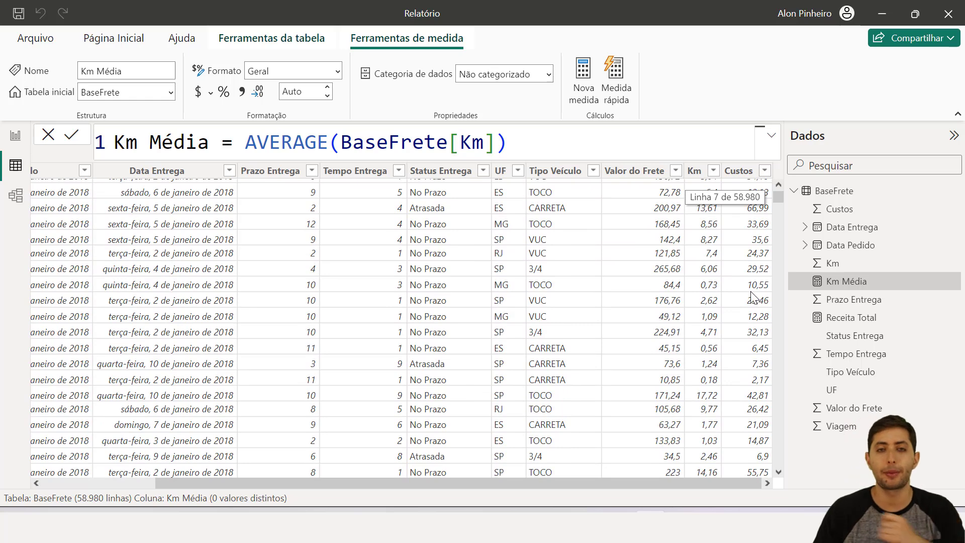
right_click(675, 288)
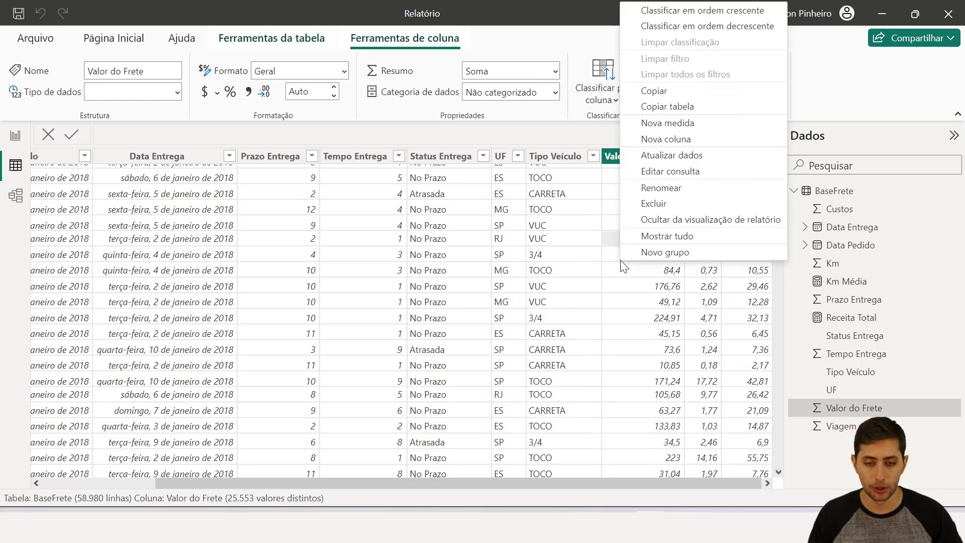
left_click(674, 126)
type("Ma")
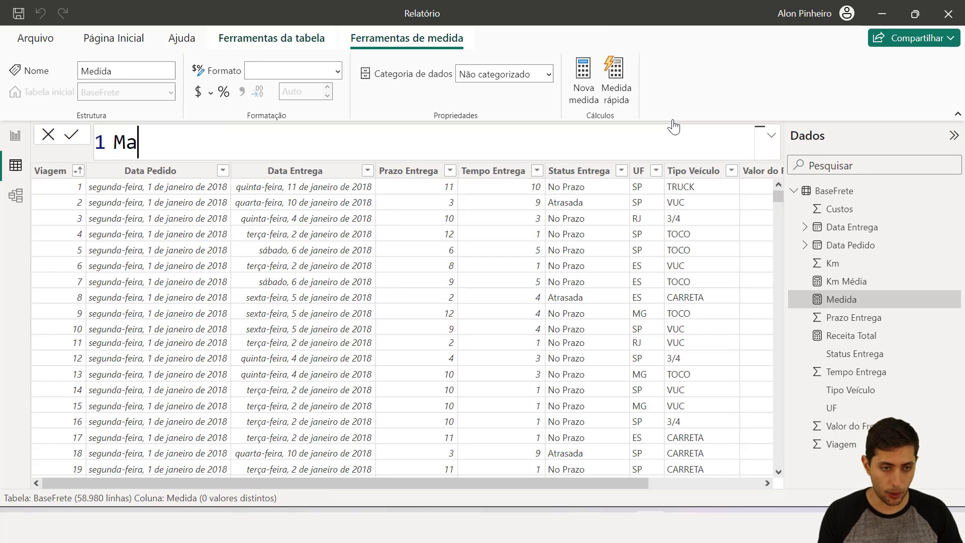
type("ror Custo = ")
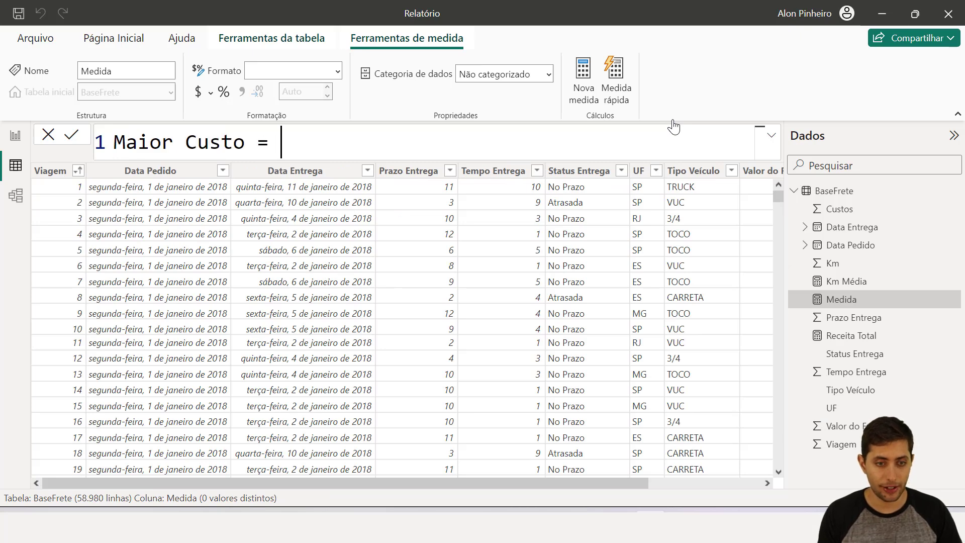
Step: Define the Maior Custo measure as MAX(BaseFrete[Custos]) and commit the formula
type("max")
key("Tab")
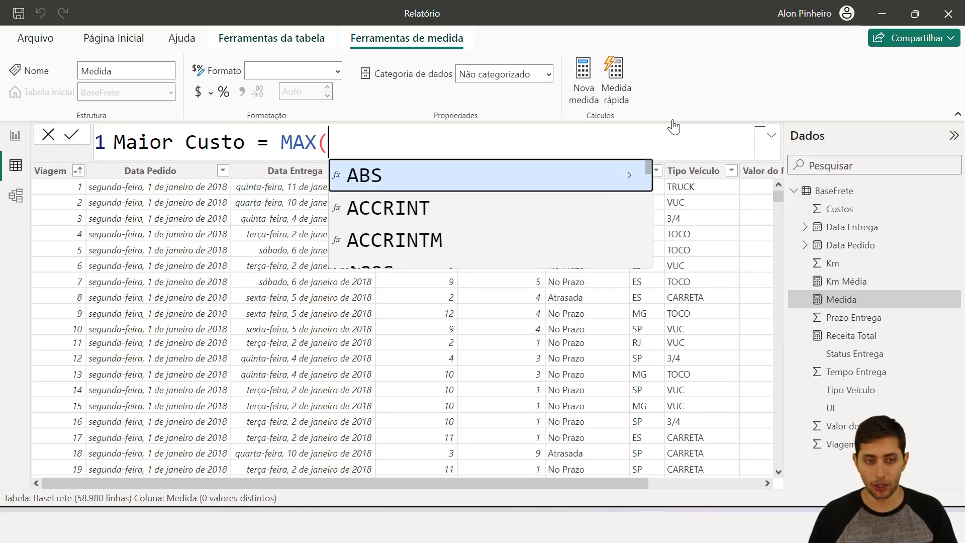
type("custo")
key("Up")
key("Tab")
type(")")
key("Return")
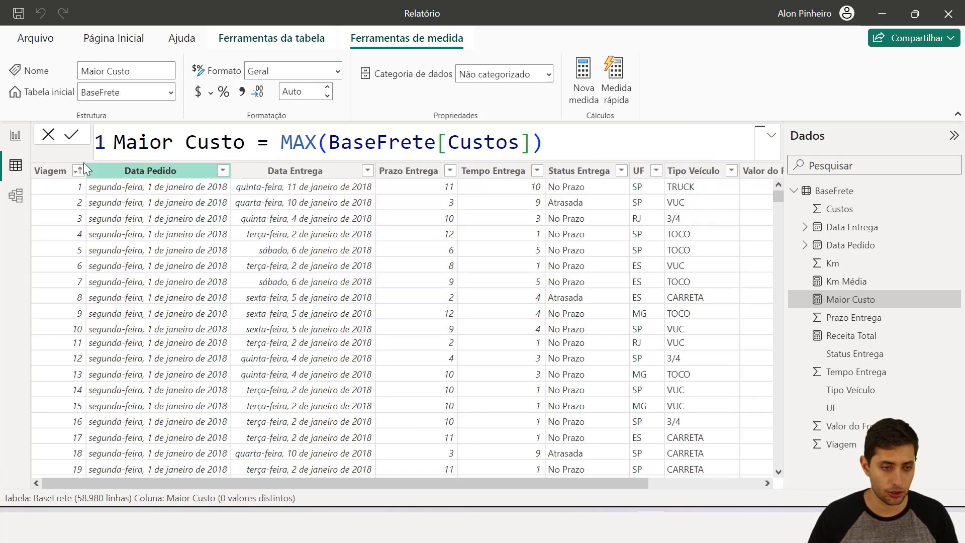
Step: Return to the report page and move the Km Média card slightly left, closer to the Receita Total card
left_click(16, 135)
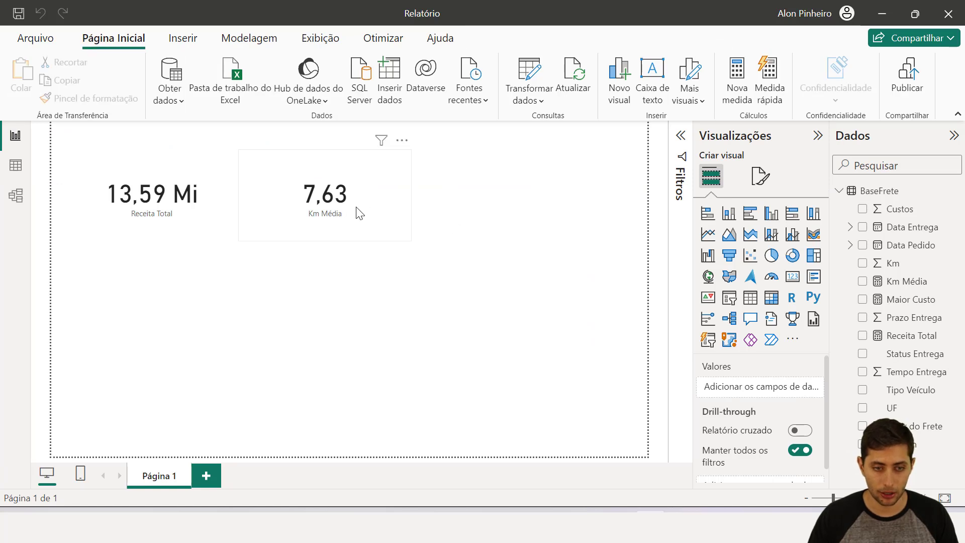
left_click_drag(356, 207, 338, 207)
left_click(581, 227)
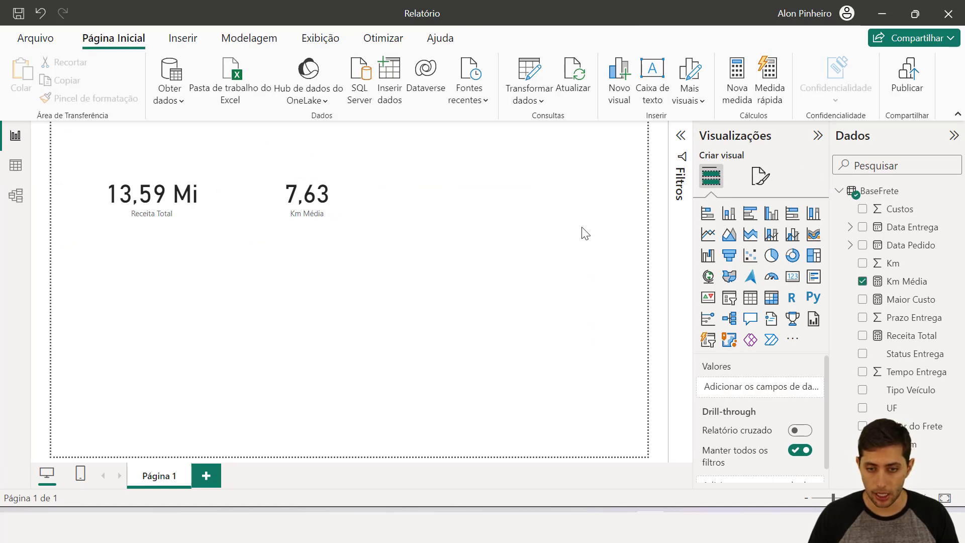
Step: Add a third card showing Maior Custo to the report page, to the right of the Km Média card
left_click(793, 280)
left_click_drag(194, 307, 502, 198)
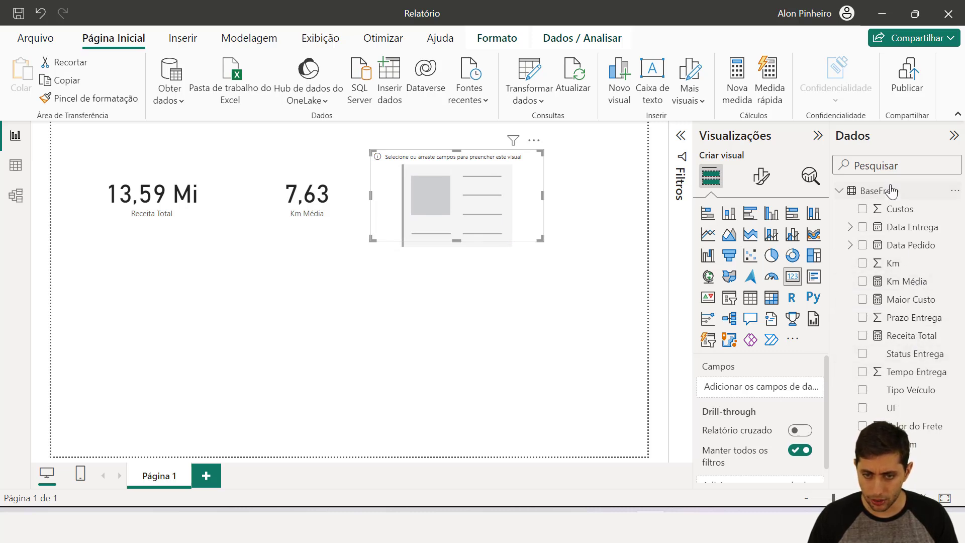
left_click(882, 166)
type("maior")
left_click_drag(905, 208, 757, 386)
left_click(951, 166)
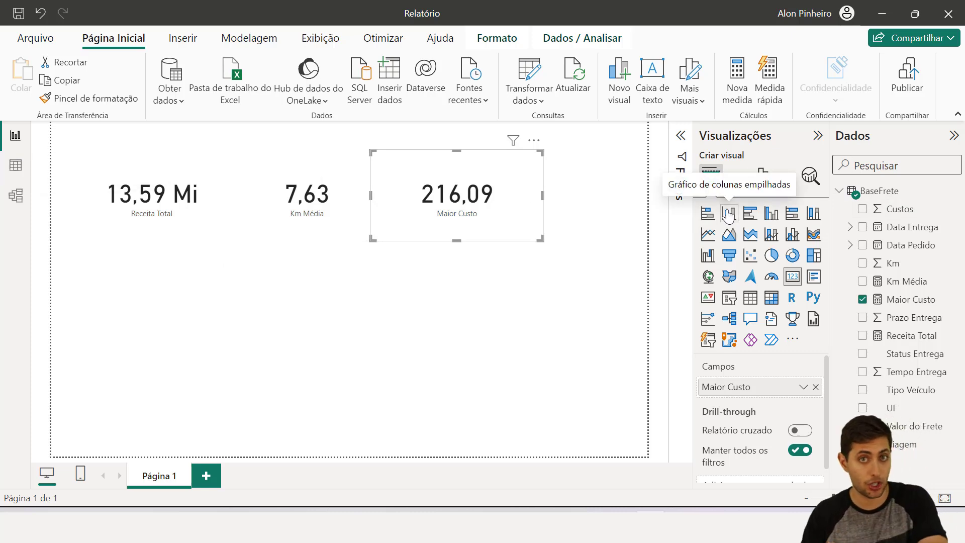
Step: Create another new measure in the BaseFrete table from the report page and name it Menor Custo
right_click(897, 234)
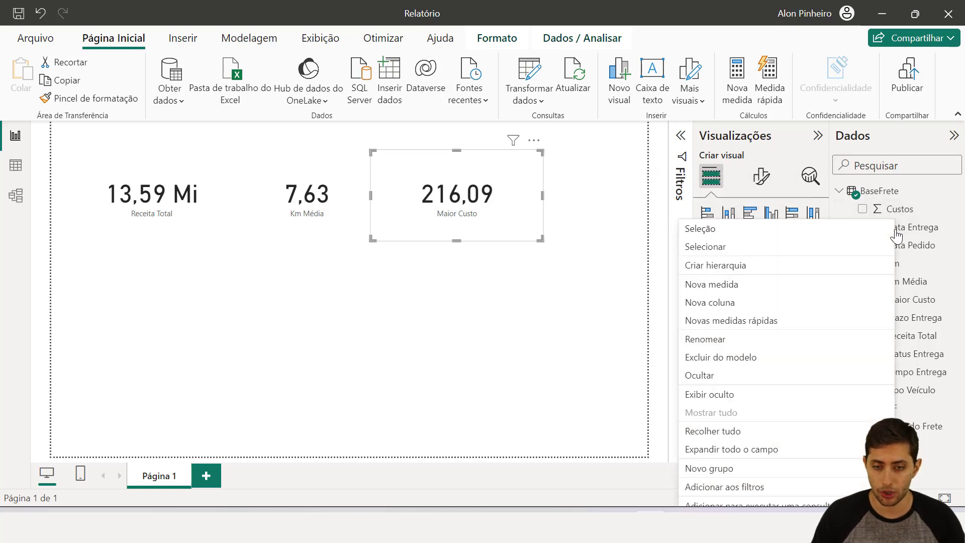
left_click(724, 291)
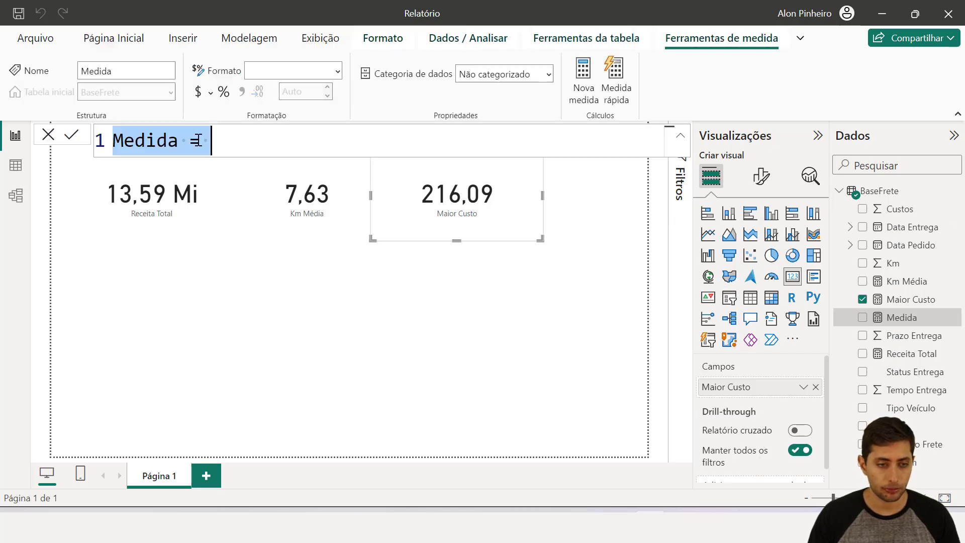
key("Left")
type("Menor Custo")
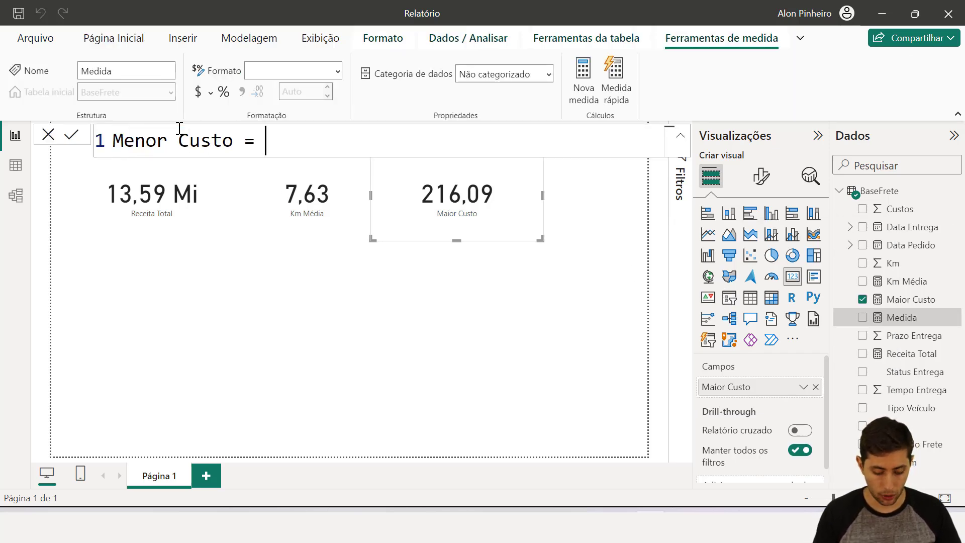
Step: Define the Menor Custo measure as MIN(BaseFrete[Custos]) and commit the formula
type("min")
key("Tab")
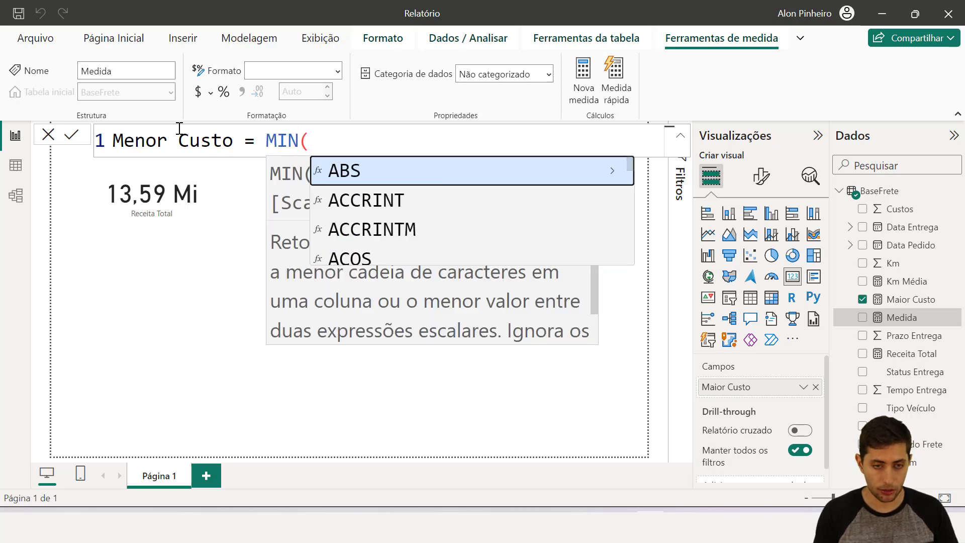
key("Escape")
type("custo")
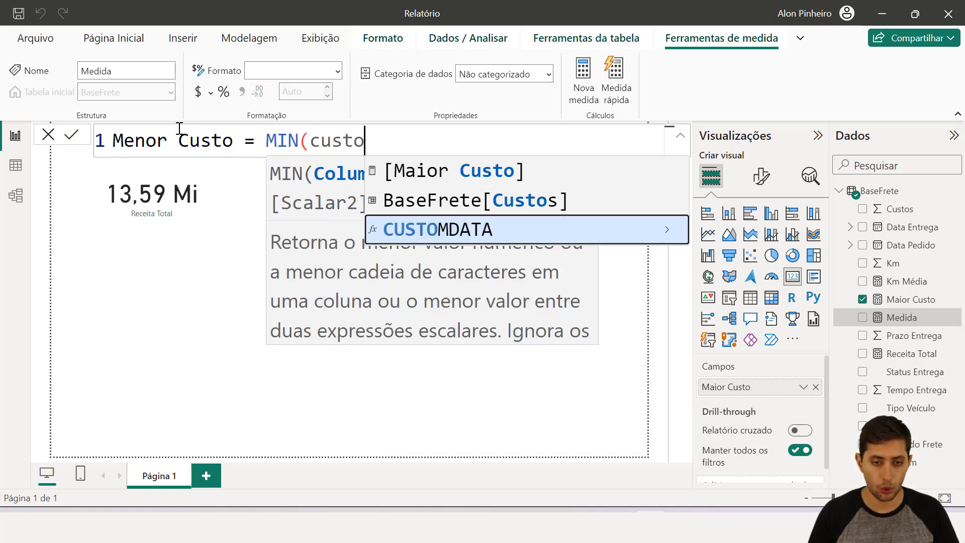
key("Up")
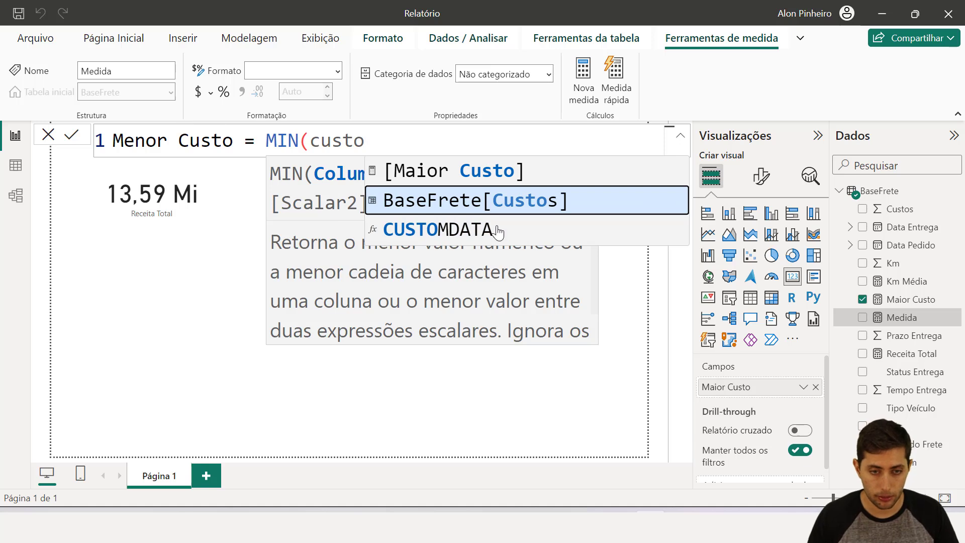
left_click(510, 203)
type(")")
key("Return")
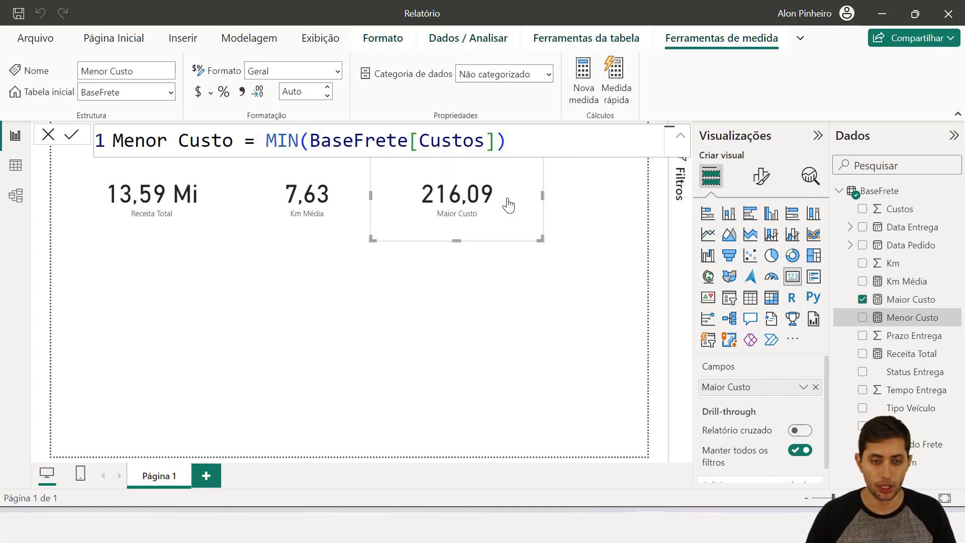
Step: Shift the Receita Total, Km Média and Maior Custo cards left to make room for a fourth card in the row
left_click(134, 193)
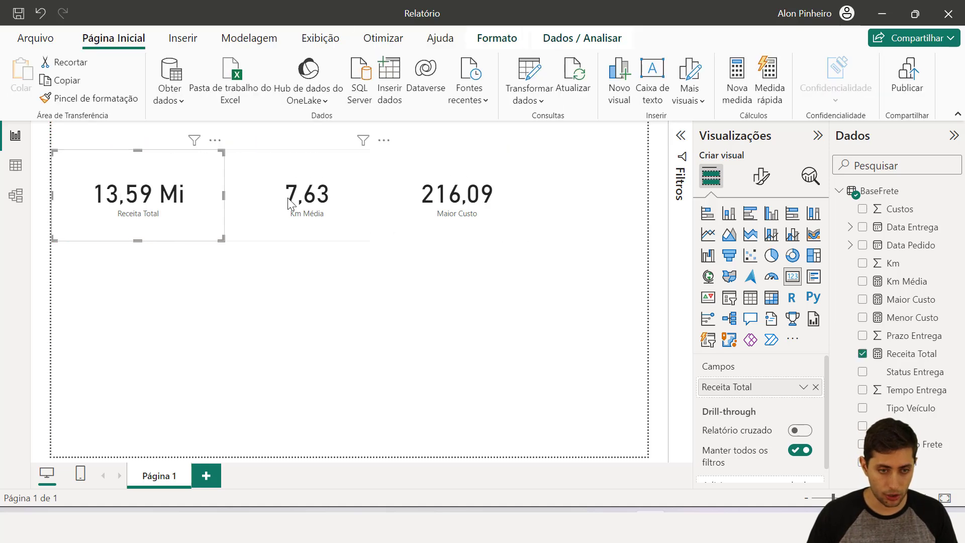
left_click(297, 196)
left_click(468, 199)
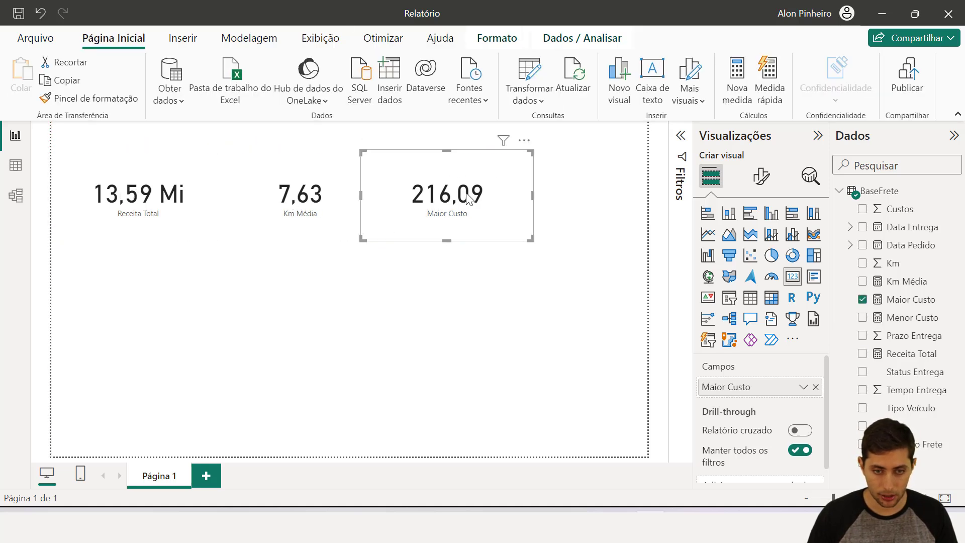
Step: Add a fourth card showing Menor Custo at the right end of the card row
left_click(545, 209)
left_click(793, 277)
left_click_drag(209, 315, 623, 221)
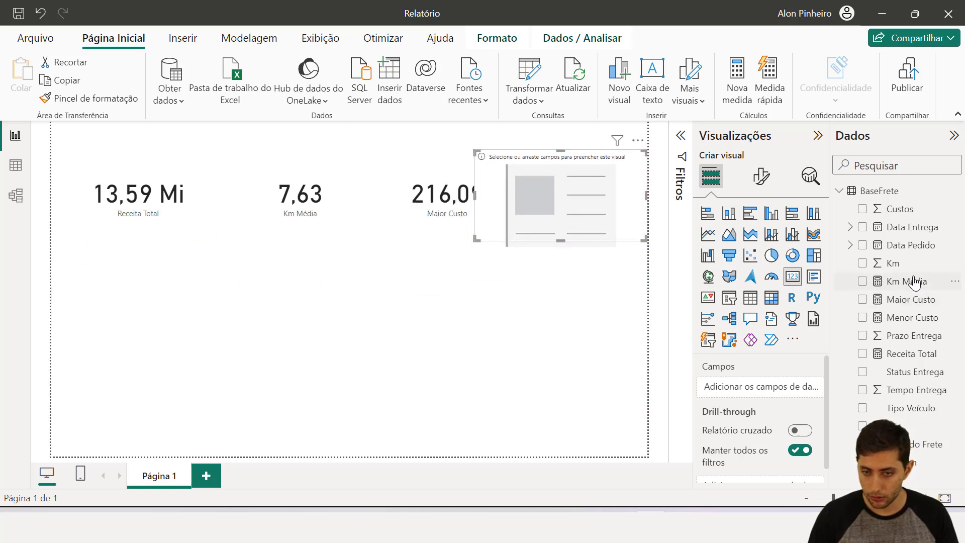
left_click_drag(916, 317, 787, 389)
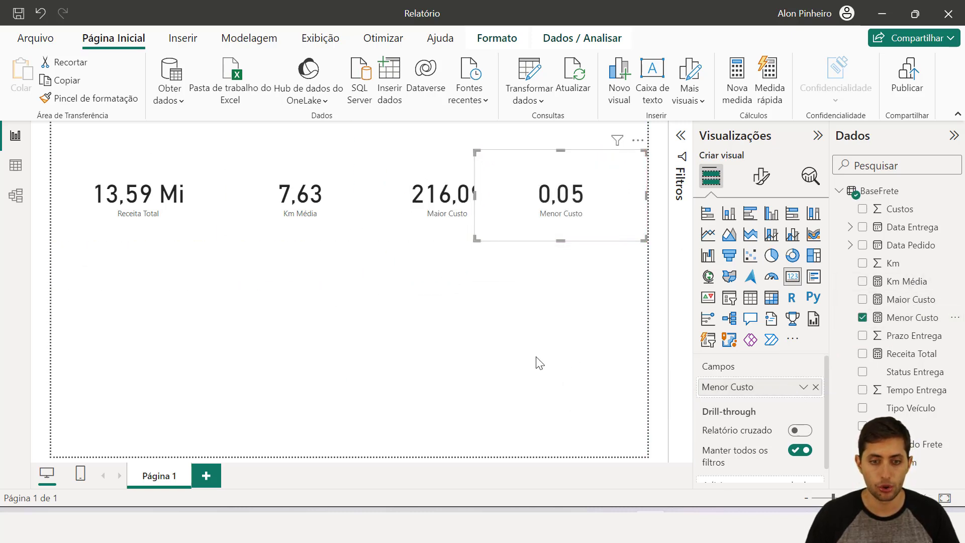
Step: Move the Maior Custo card slightly left, away from the Menor Custo card, and deselect it
left_click(532, 327)
left_click_drag(452, 204, 432, 205)
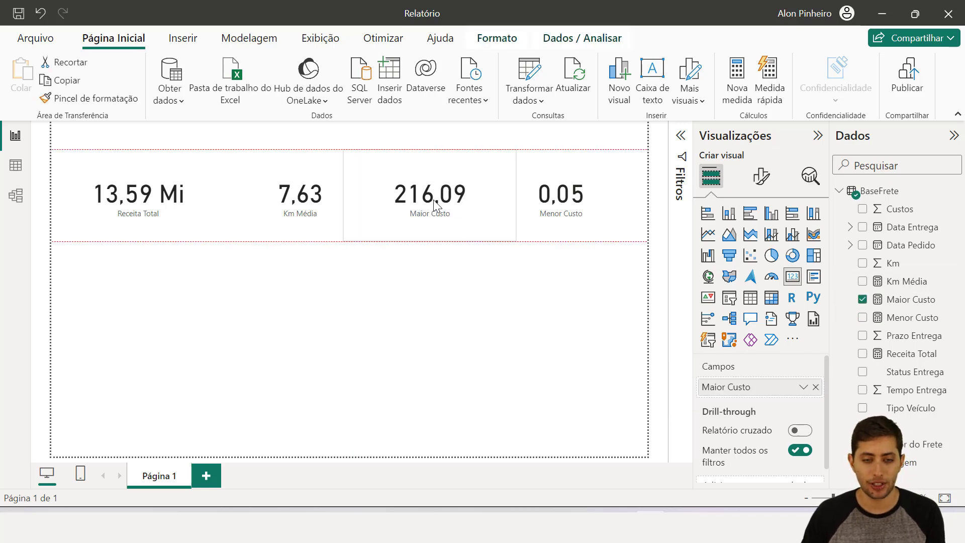
left_click(441, 130)
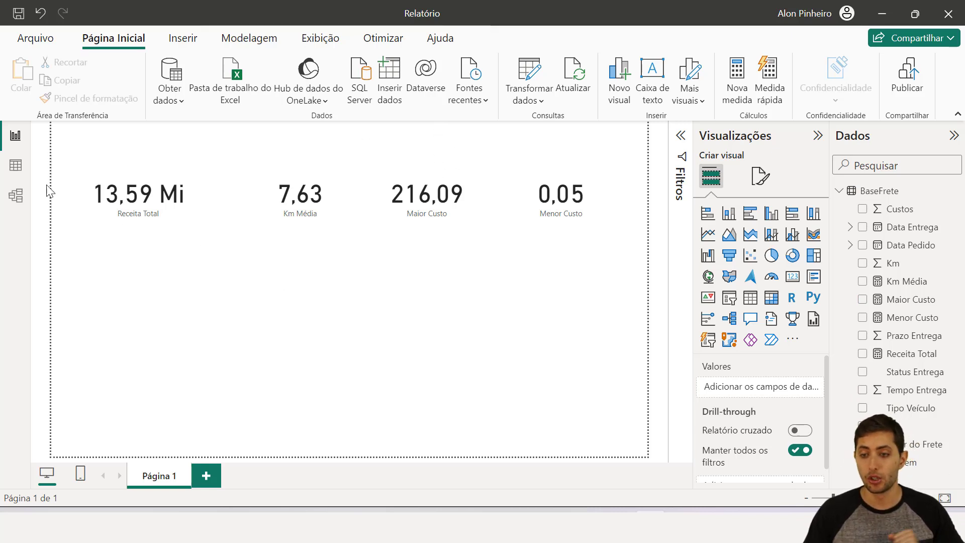
Step: In the table view, create a new measure in the BaseFrete table and name it Qtd Entregas
left_click(13, 171)
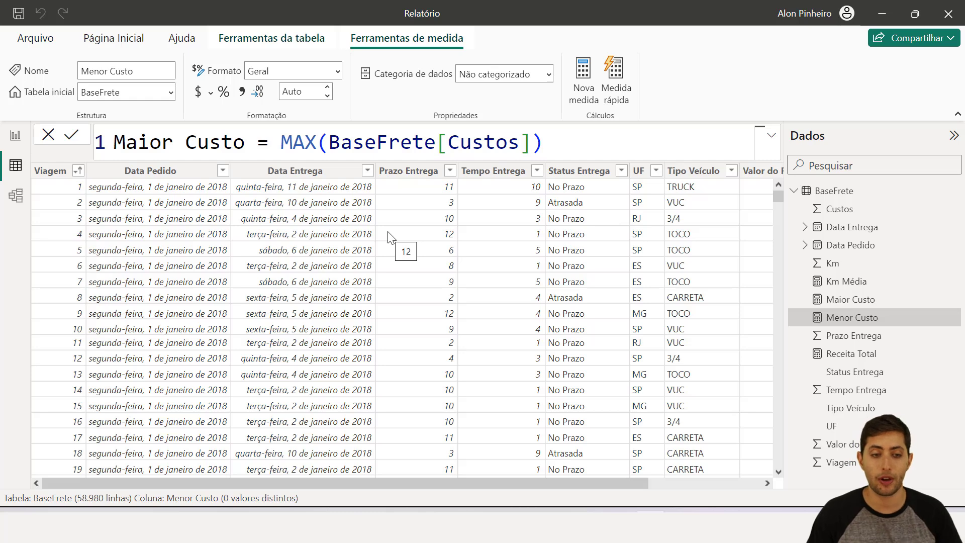
right_click(171, 222)
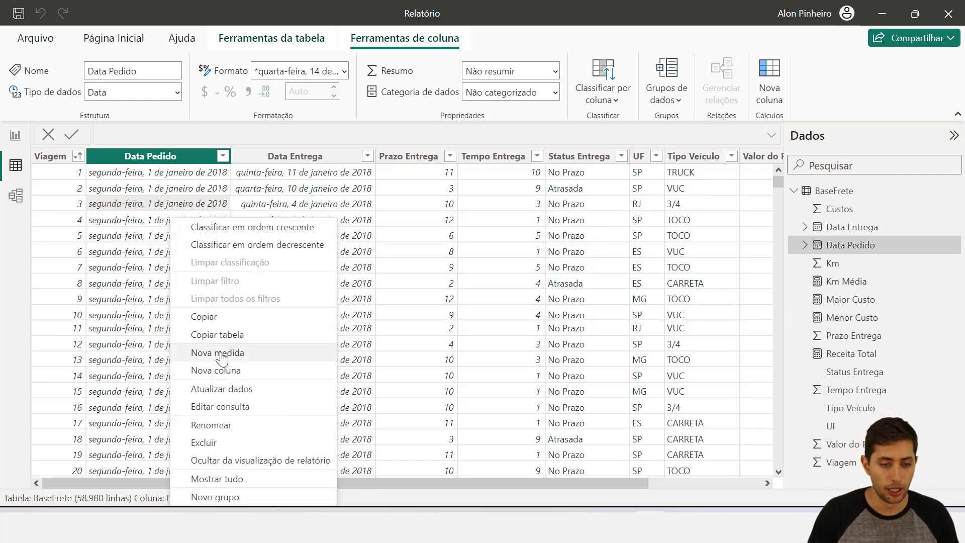
key("Escape")
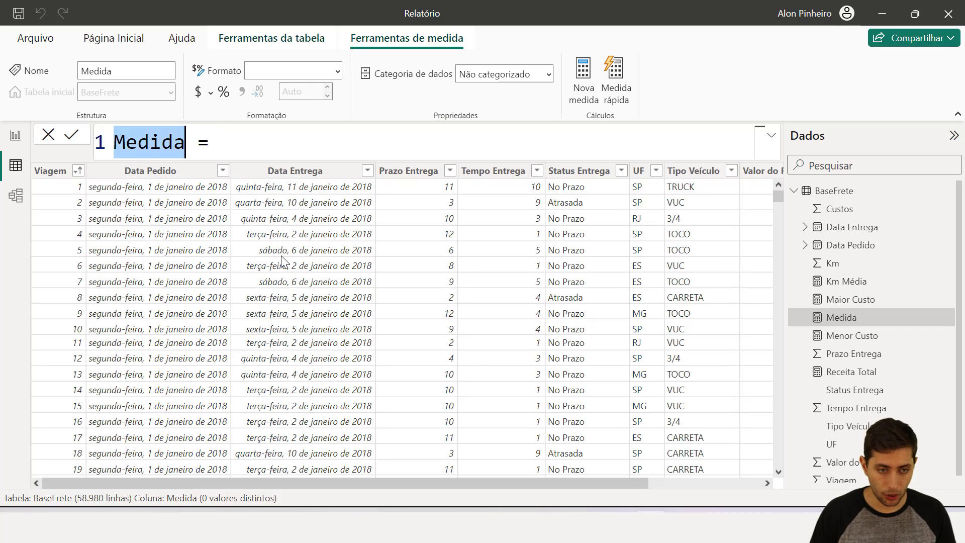
type("Q")
type("td Entregas")
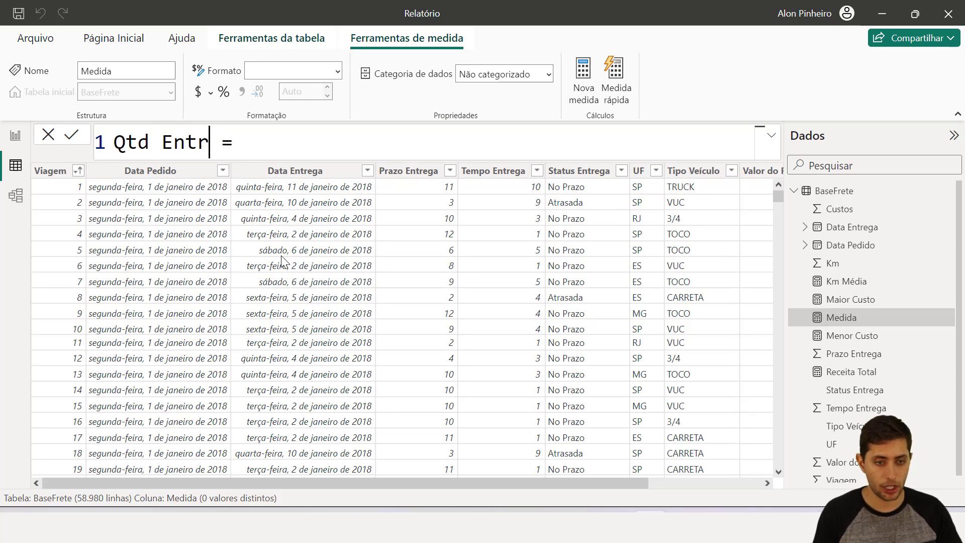
Step: Define the Qtd Entregas measure as COUNT(BaseFrete[Viagem]) and commit the formula
key("End")
type("count")
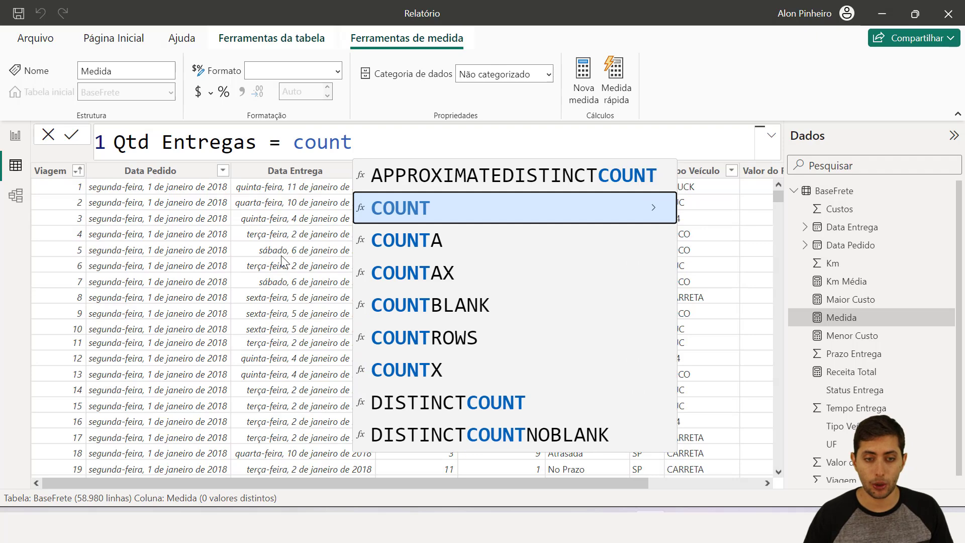
key("Tab")
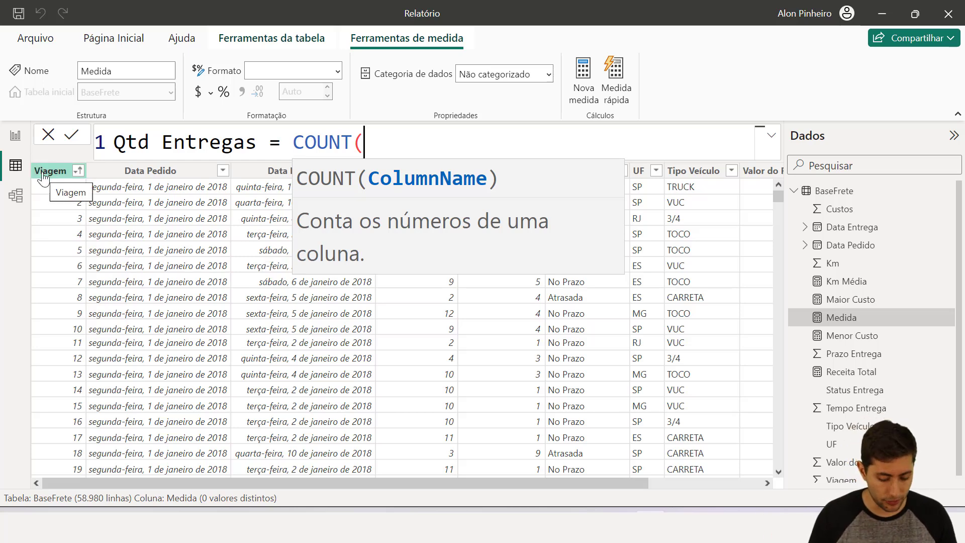
type("viagem")
key("Tab")
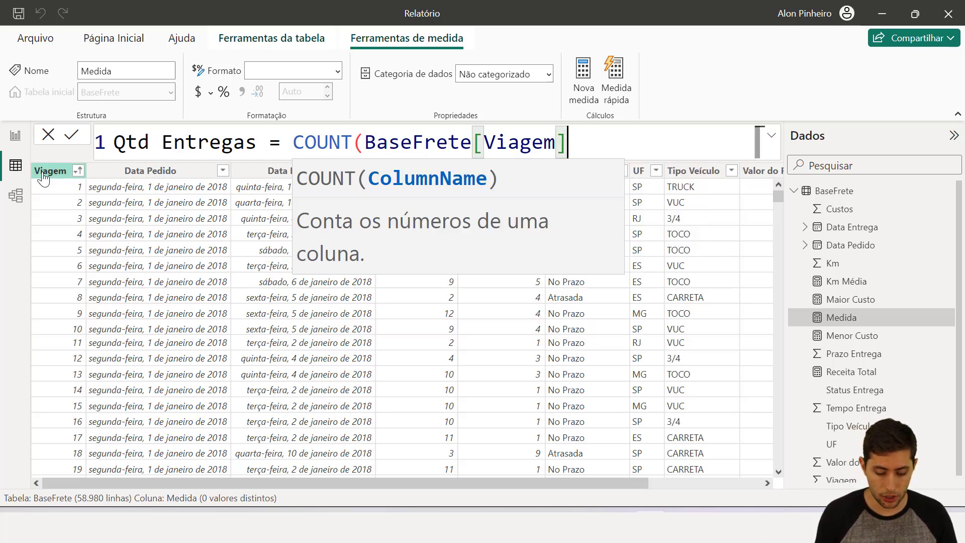
type(")")
key("Return")
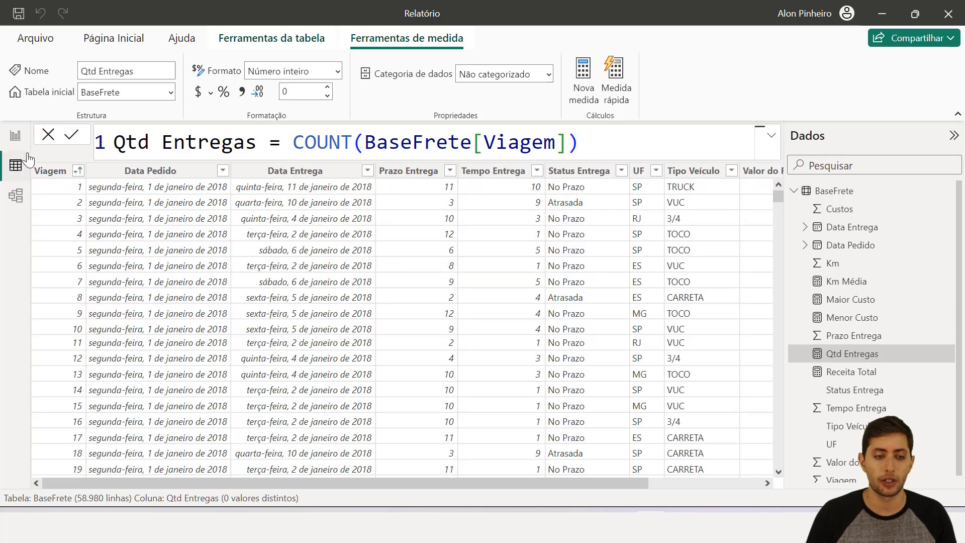
Step: On the report page, add a card visual showing Qtd Entregas below the Receita Total card
left_click(16, 136)
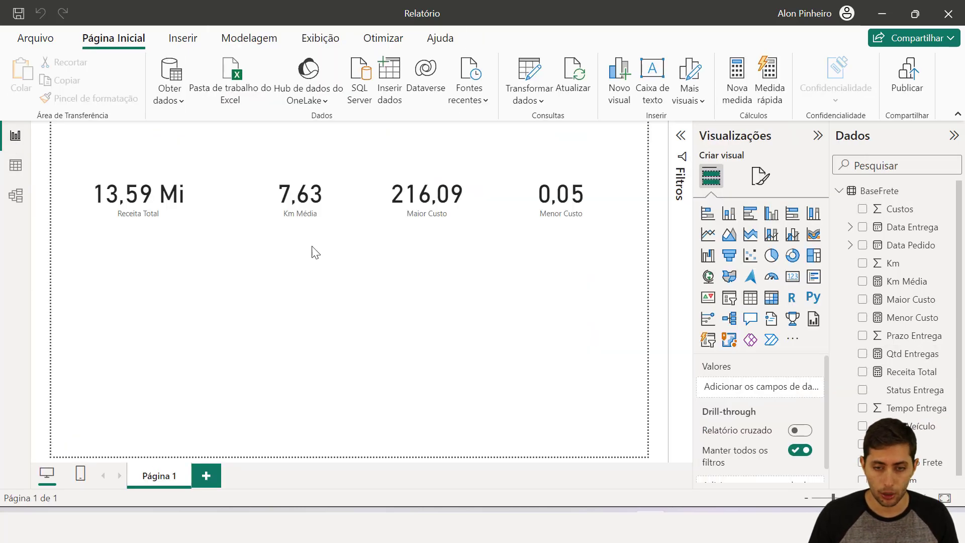
left_click(793, 277)
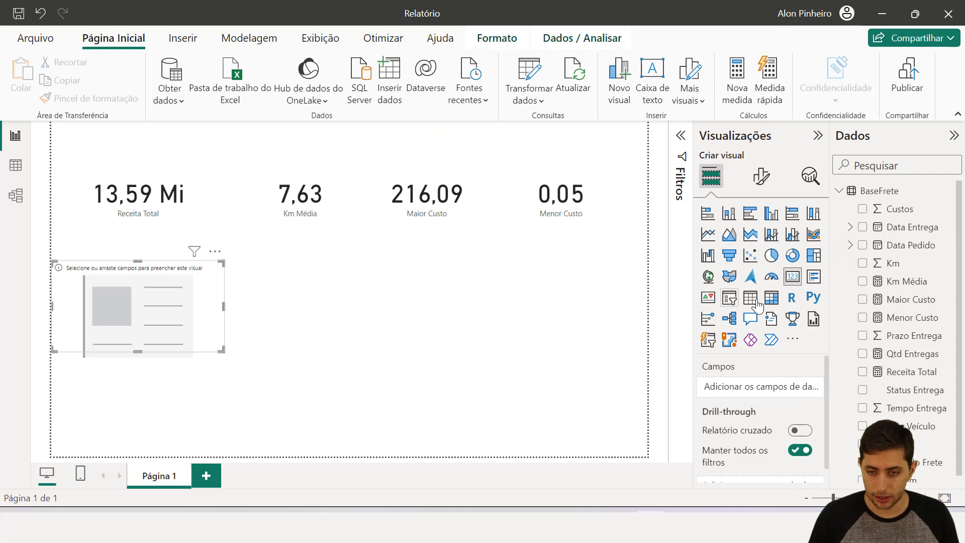
scroll(908, 275, "down", 1)
left_click_drag(894, 347, 802, 384)
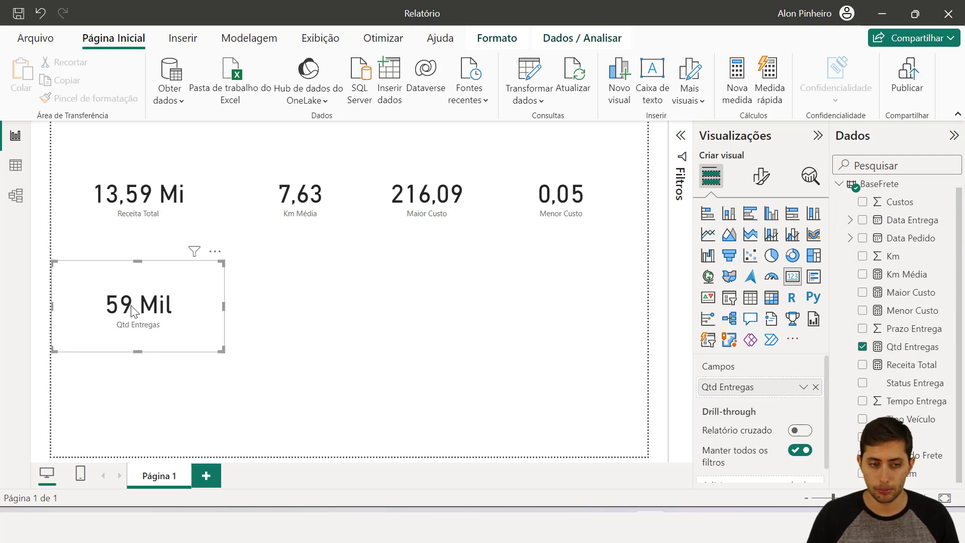
Step: In the table view, create a new measure in the BaseFrete table and name it Qtd Entregas 2
left_click(13, 175)
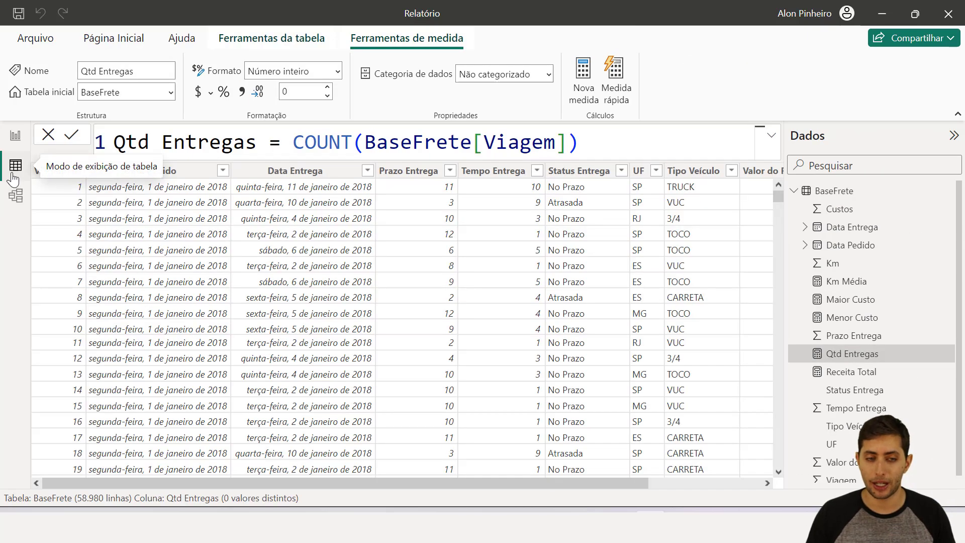
left_click_drag(295, 146, 583, 147)
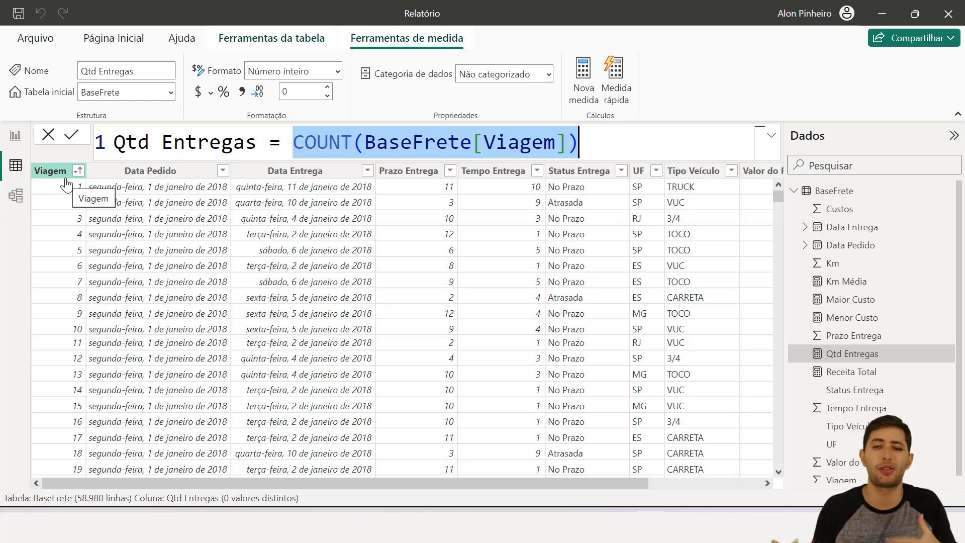
right_click(154, 216)
left_click(234, 354)
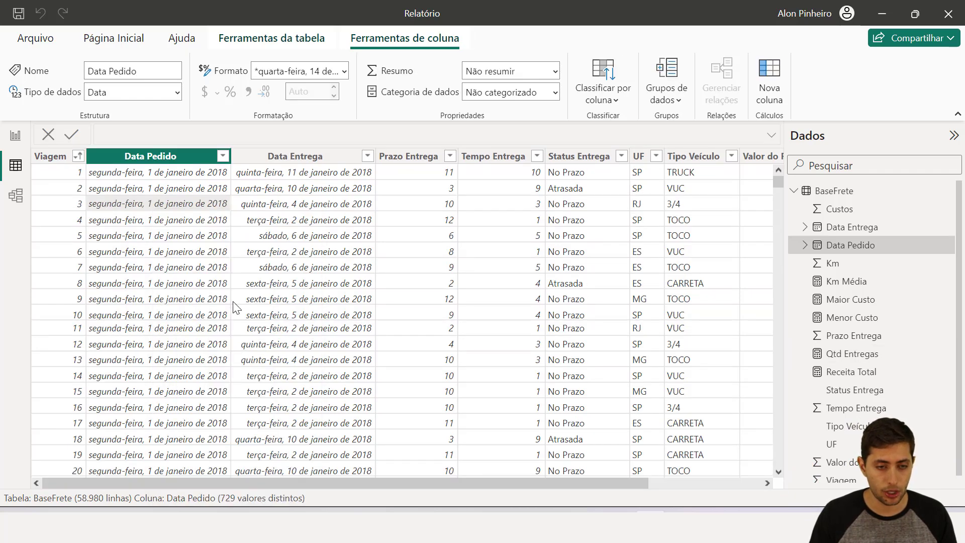
key("Caps_Lock")
key("Caps_Lock")
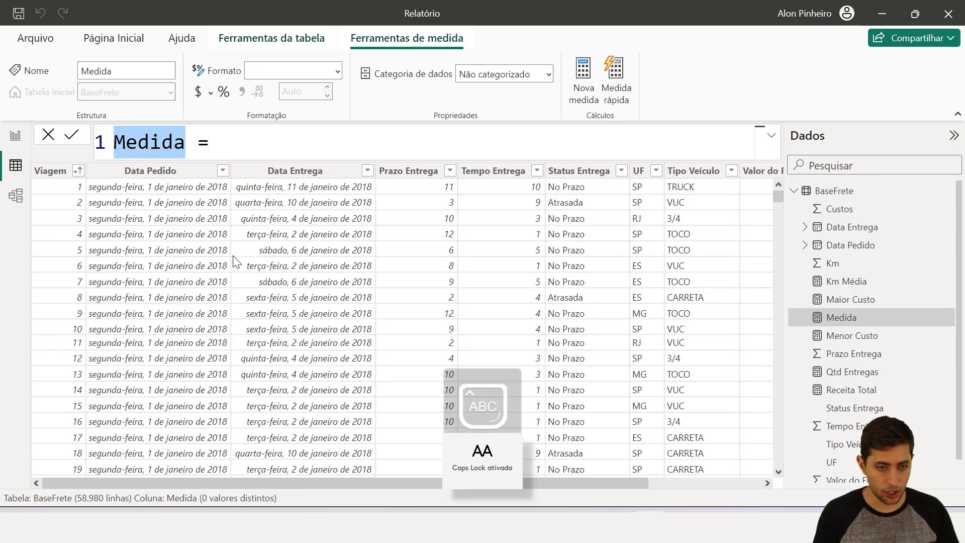
type("Qtd Entregas 2")
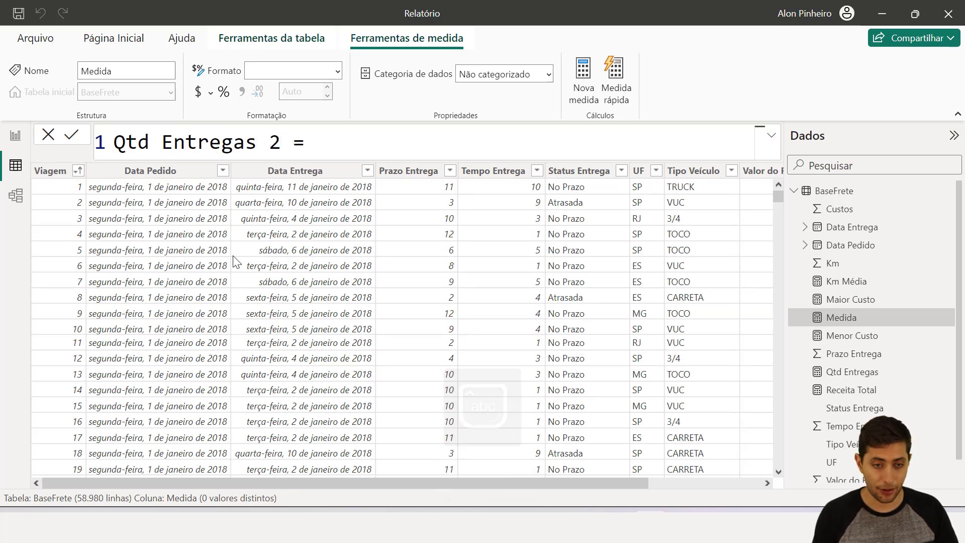
Step: Define the Qtd Entregas 2 measure as COUNTROWS(BaseFrete) and commit the formula
type("countr")
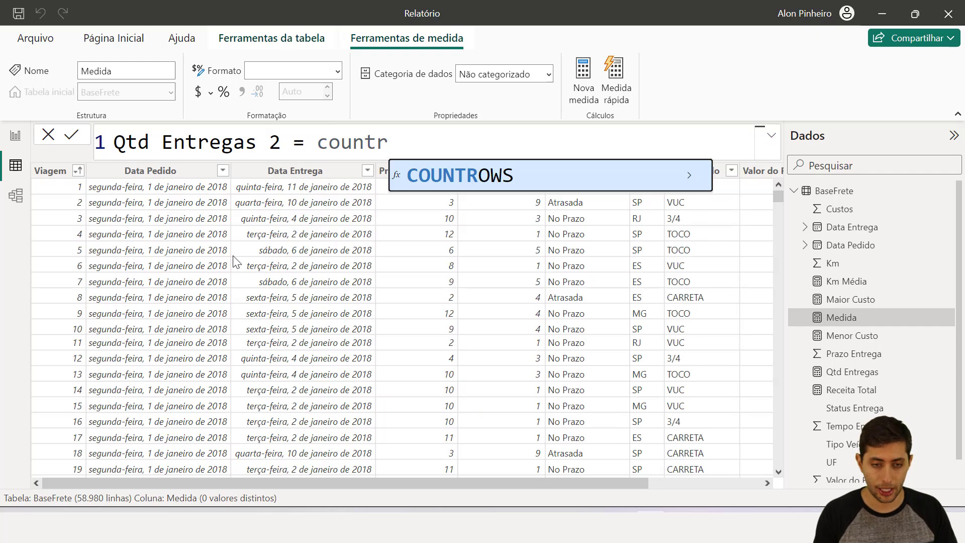
type("ows")
key("Tab")
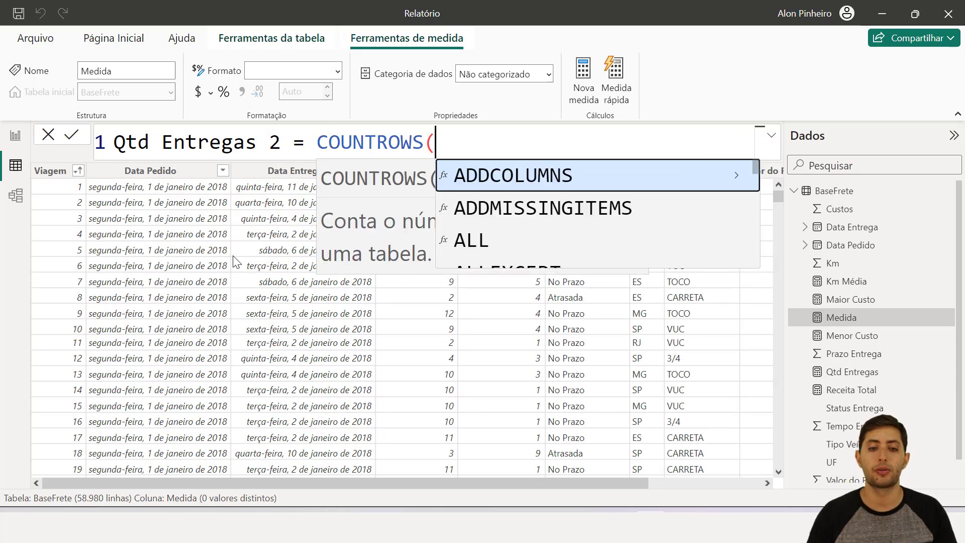
key("Escape")
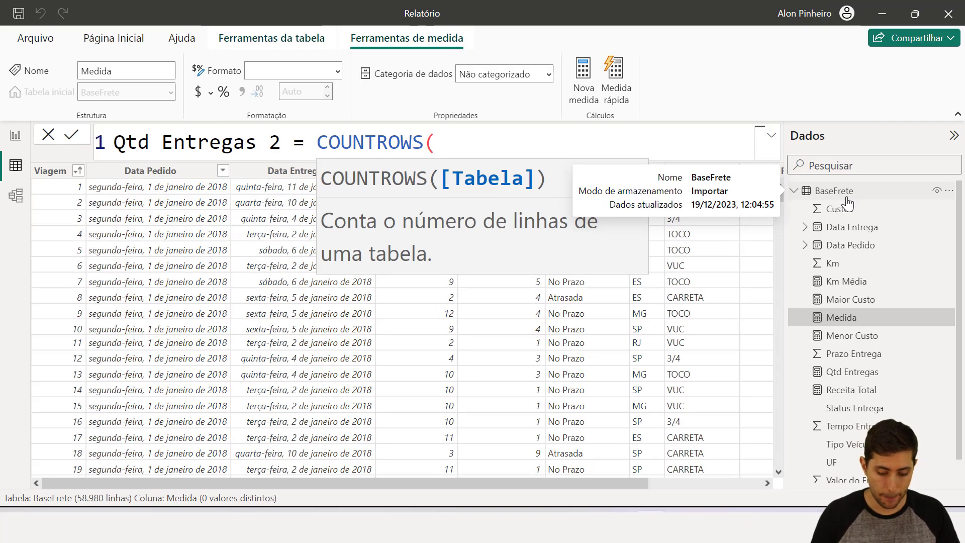
type("basef")
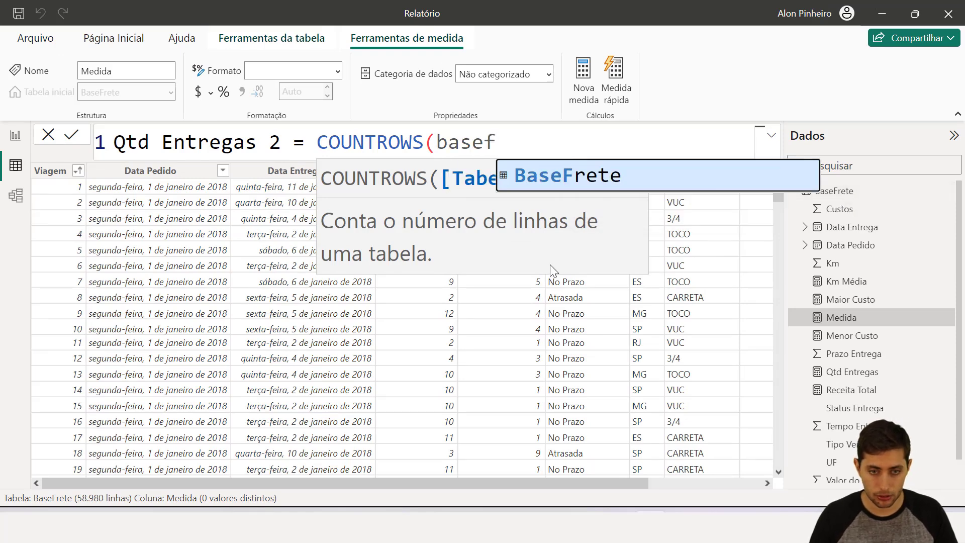
key("Tab")
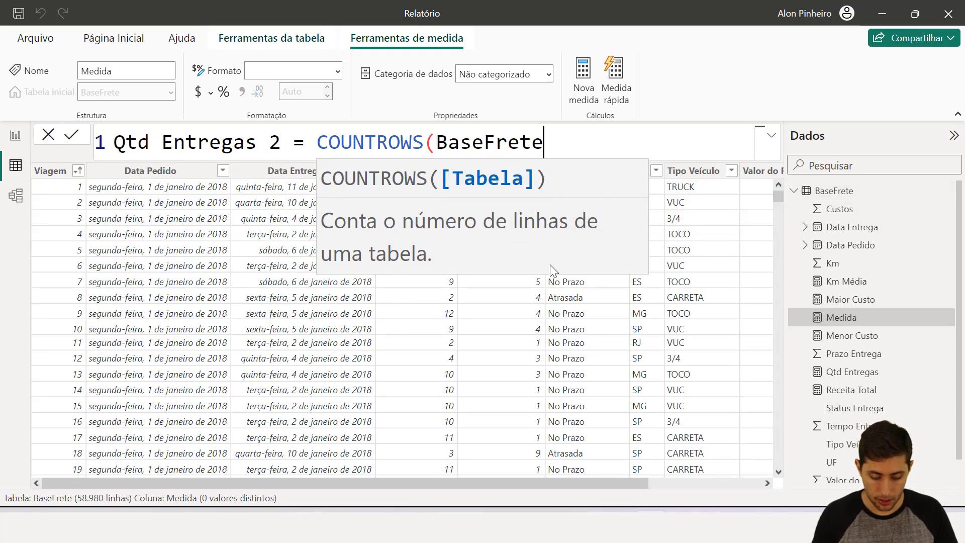
type(")")
key("Return")
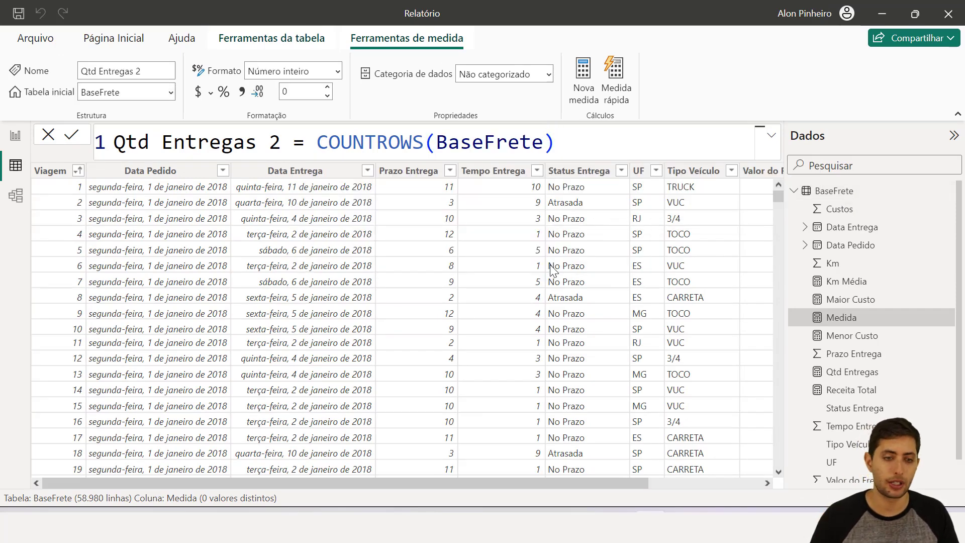
Step: On the report page, add a card showing Qtd Entregas 2 and place it just right of the Qtd Entregas card
left_click(16, 136)
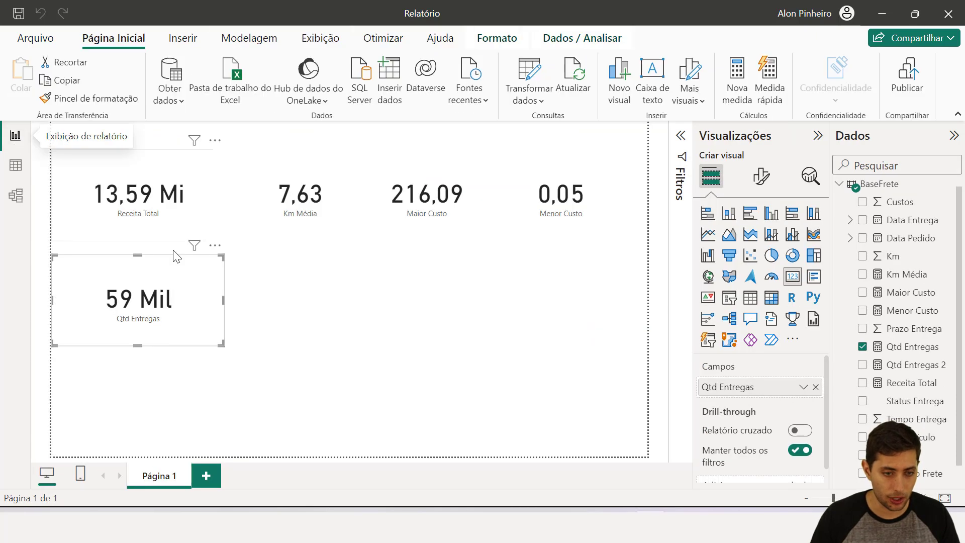
left_click(605, 316)
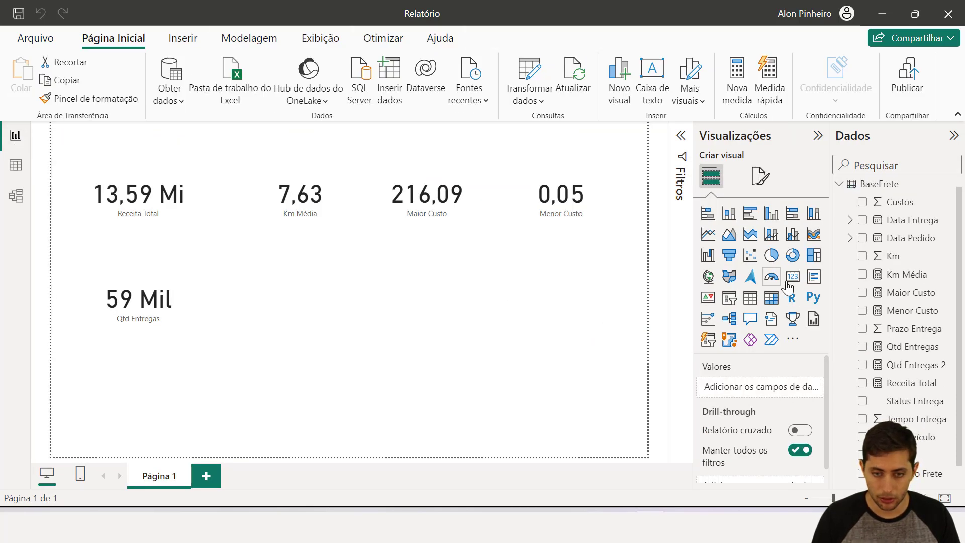
left_click(793, 276)
left_click_drag(74, 394, 254, 304)
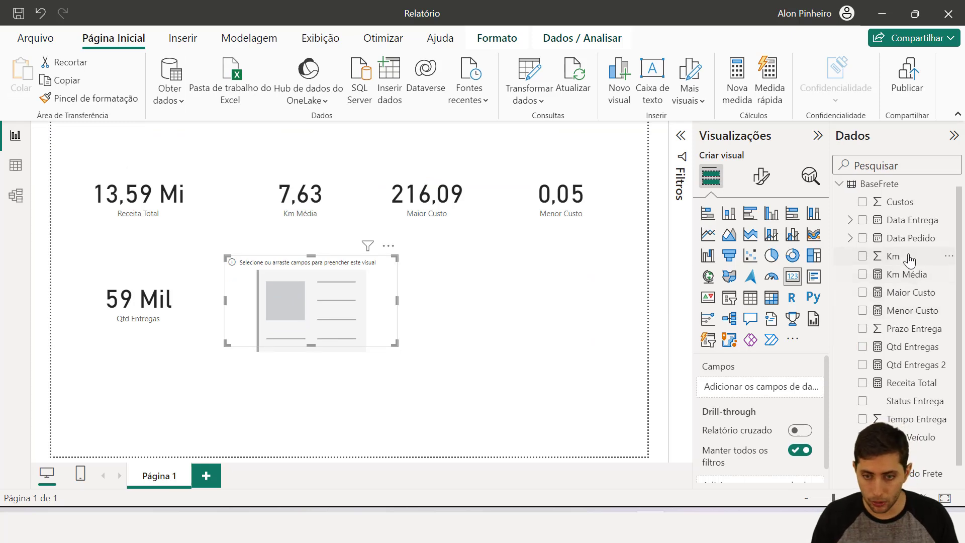
left_click_drag(918, 370, 774, 387)
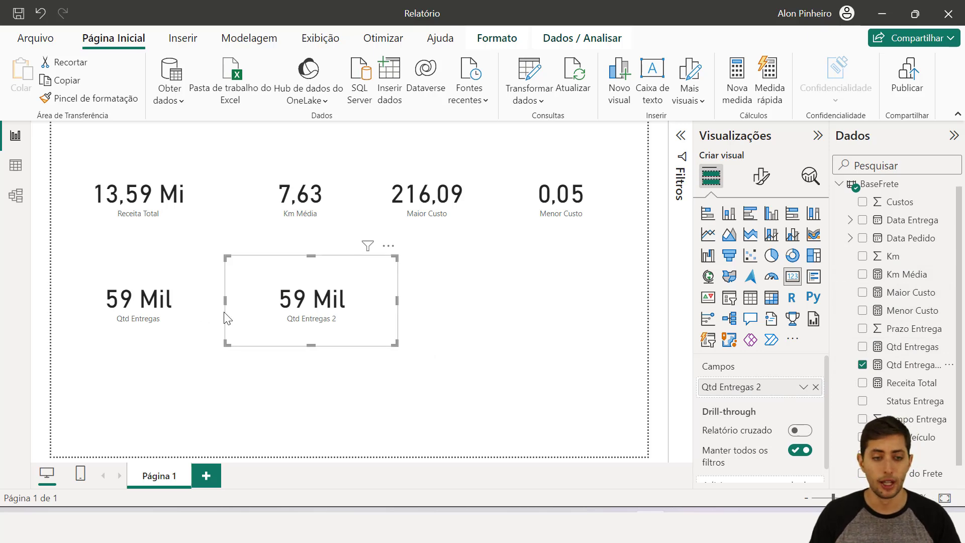
Step: In the table view, examine the repeated state values in the UF column of the BaseFrete table
left_click(16, 169)
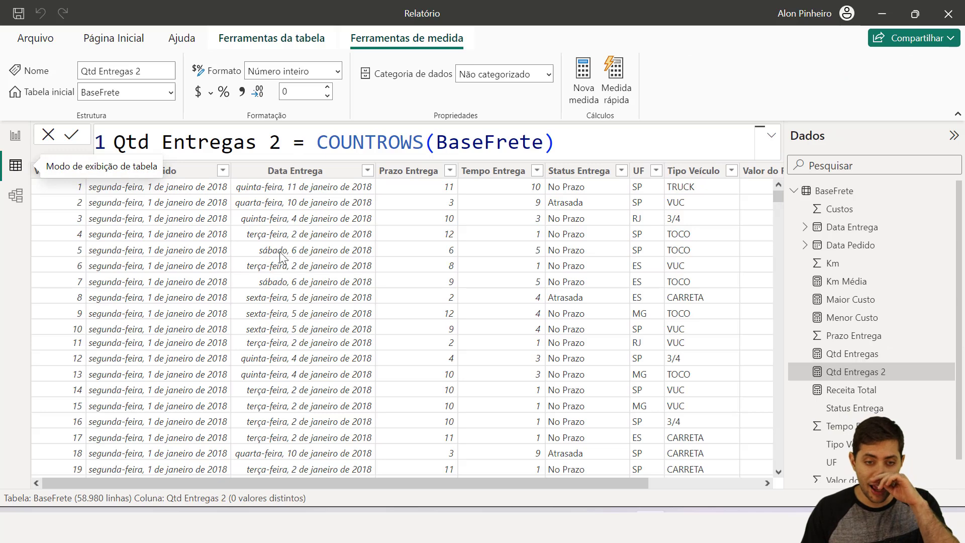
left_click_drag(536, 480, 628, 478)
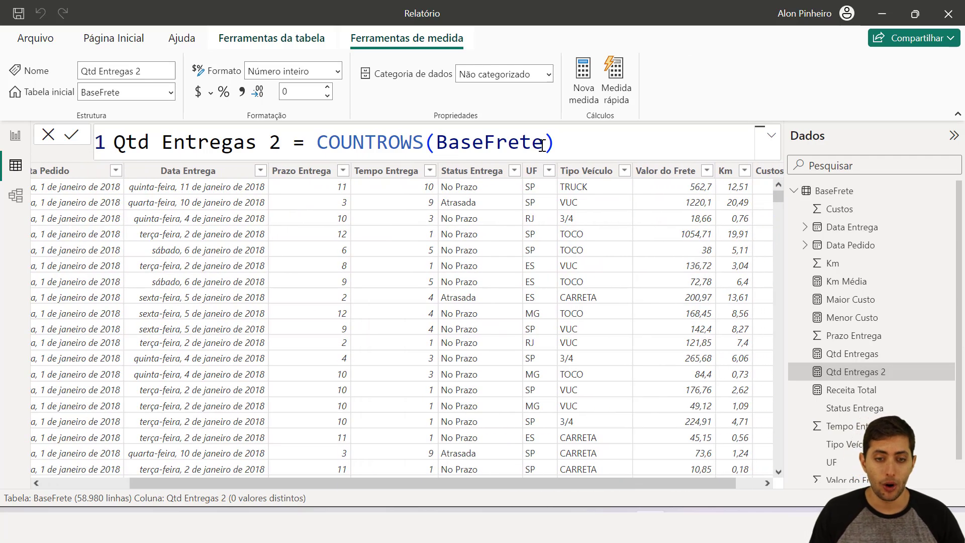
left_click(532, 171)
scroll(556, 289, "down", 1)
scroll(554, 289, "up", 1)
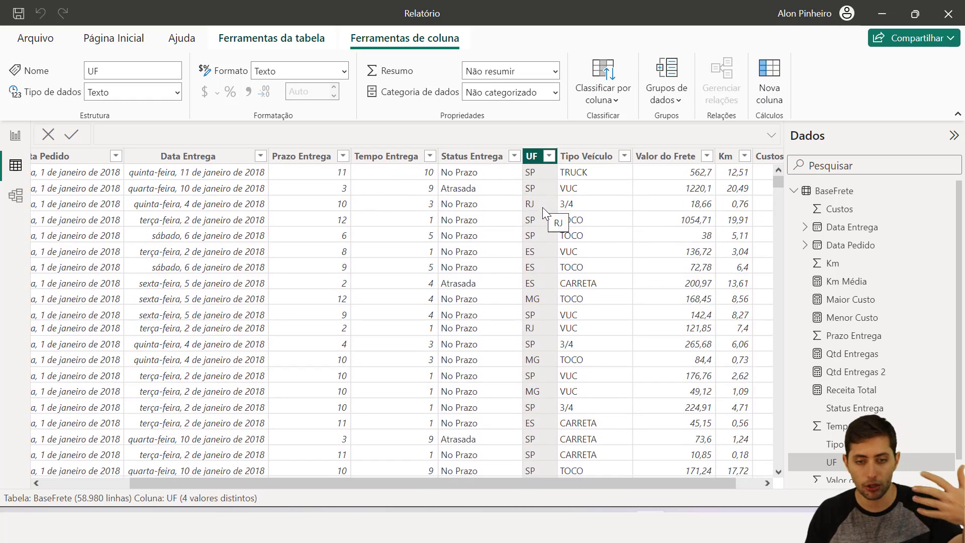
scroll(541, 207, "down", 2)
scroll(542, 211, "up", 1)
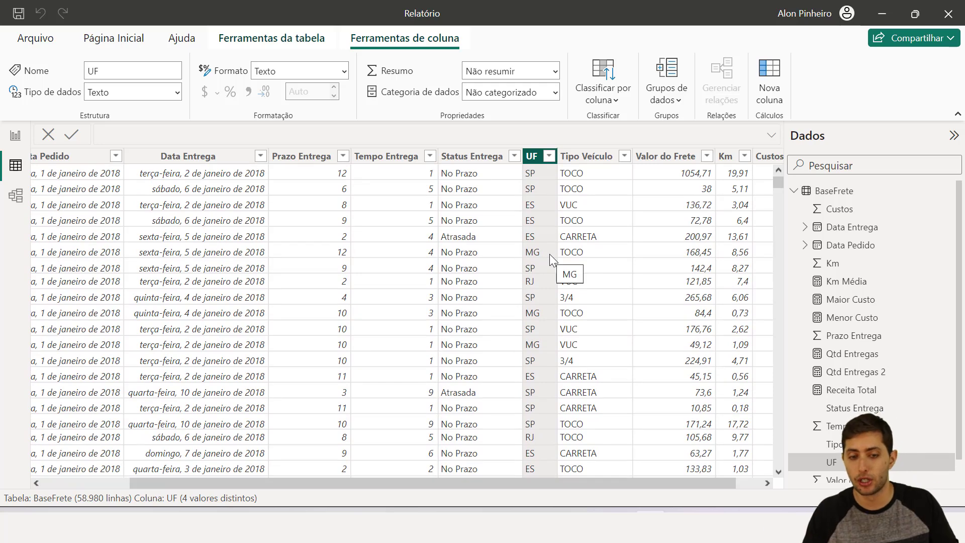
scroll(548, 252, "up", 1)
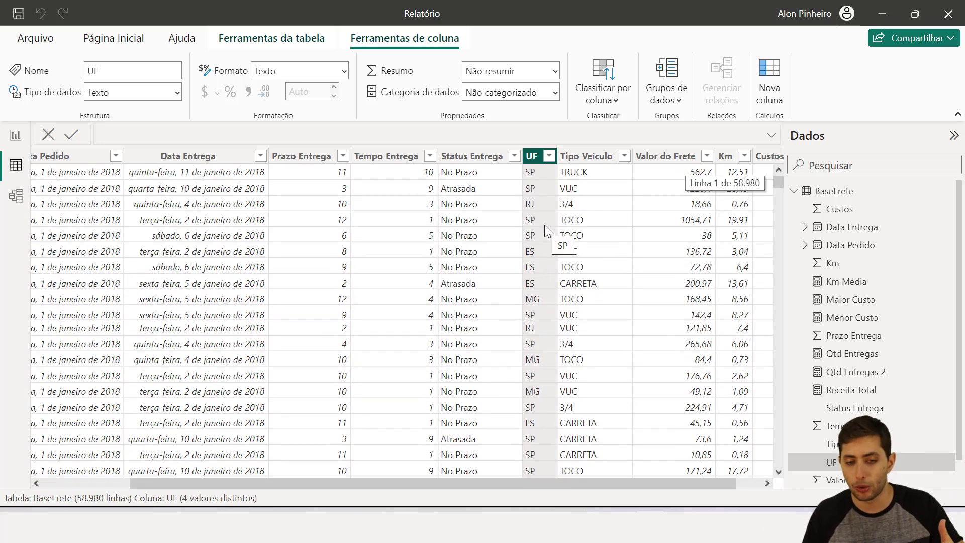
scroll(529, 257, "up", 1)
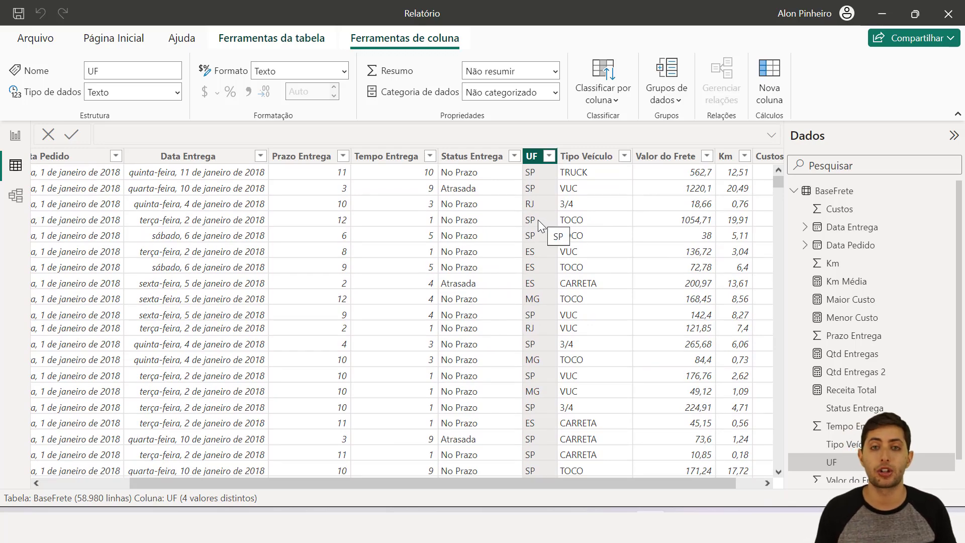
scroll(538, 220, "down", 9)
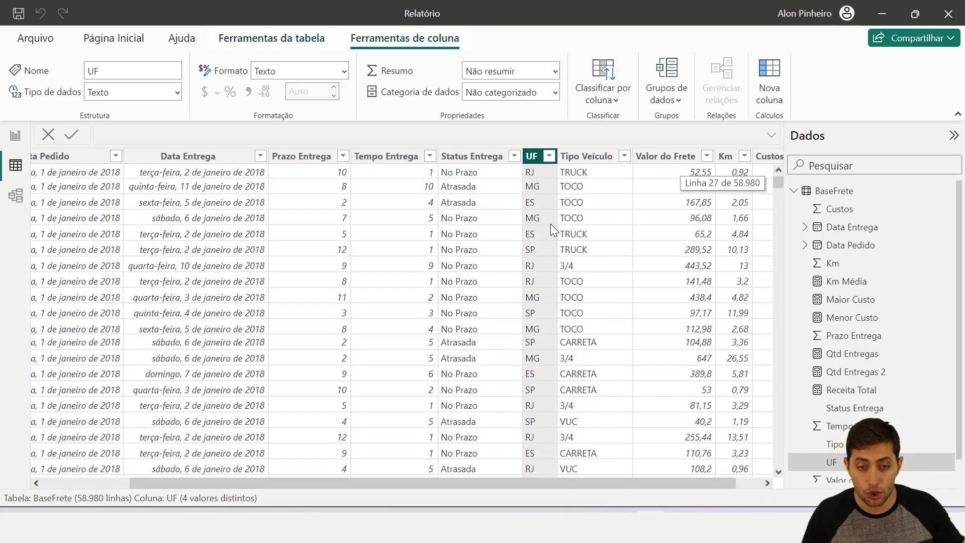
scroll(552, 235, "up", 9)
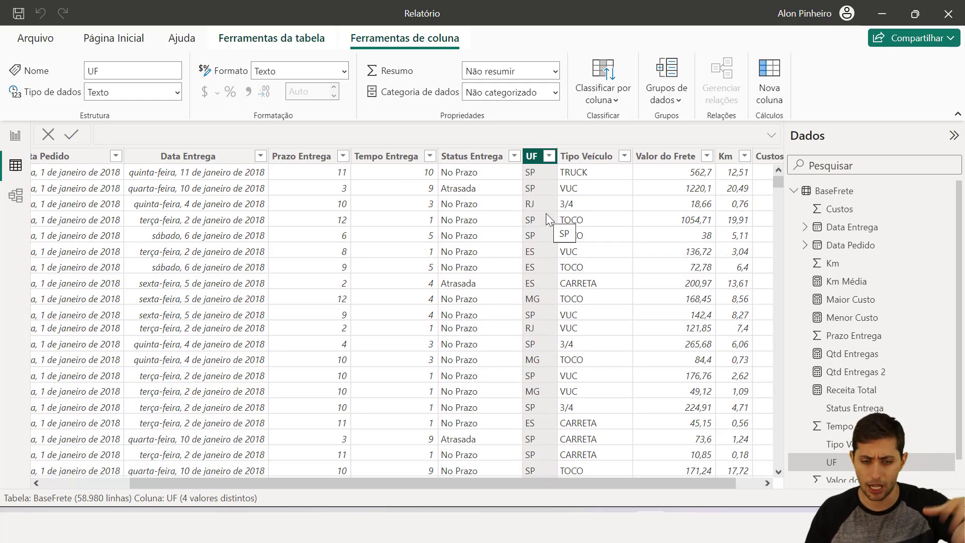
Step: Create a new measure in the BaseFrete table and name it Regiões Atendidas
right_click(544, 216)
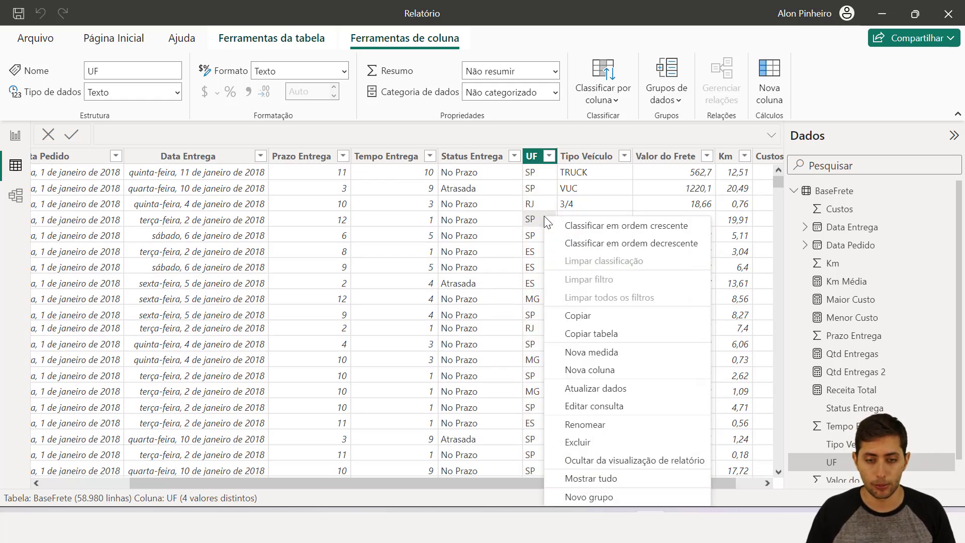
left_click(614, 352)
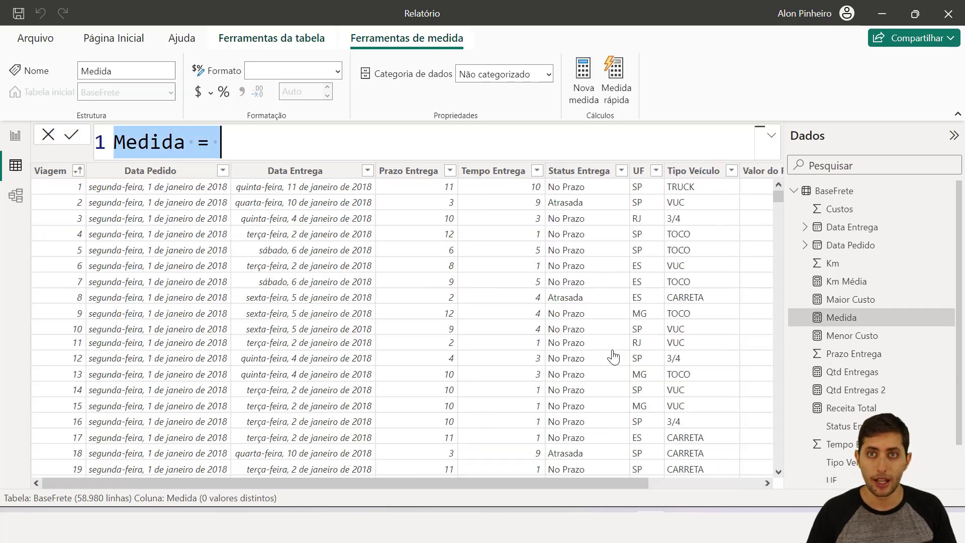
key("Home")
key("ctrl+shift+Right")
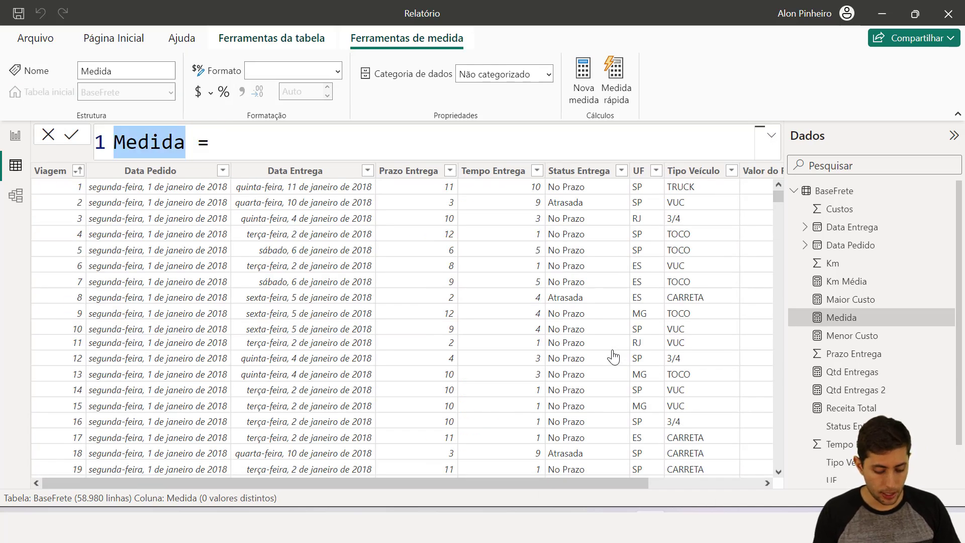
type("Regiões Atendidas = ")
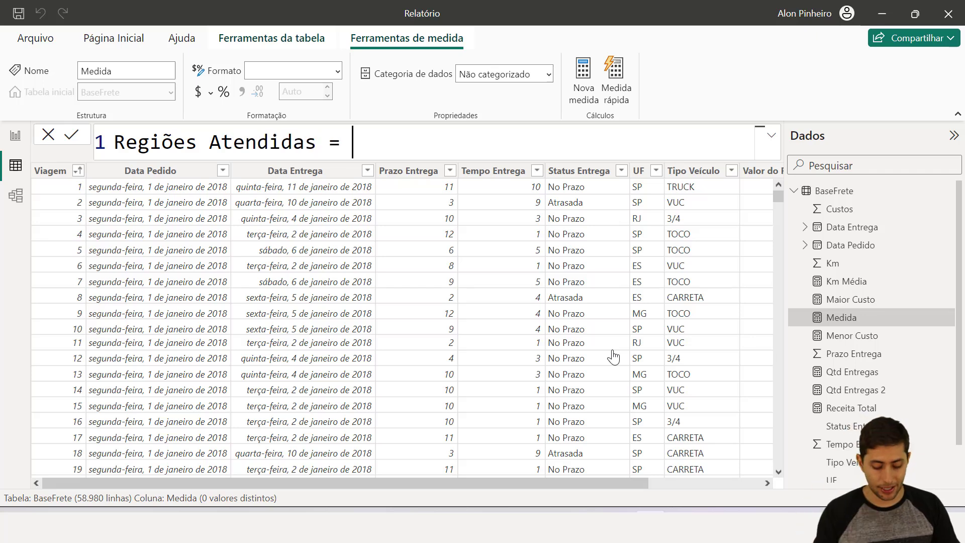
Step: Define the Regiões Atendidas measure as DISTINCTCOUNT(BaseFrete[UF]) and commit the formula
type("distin")
key("BackSpace")
type("tin")
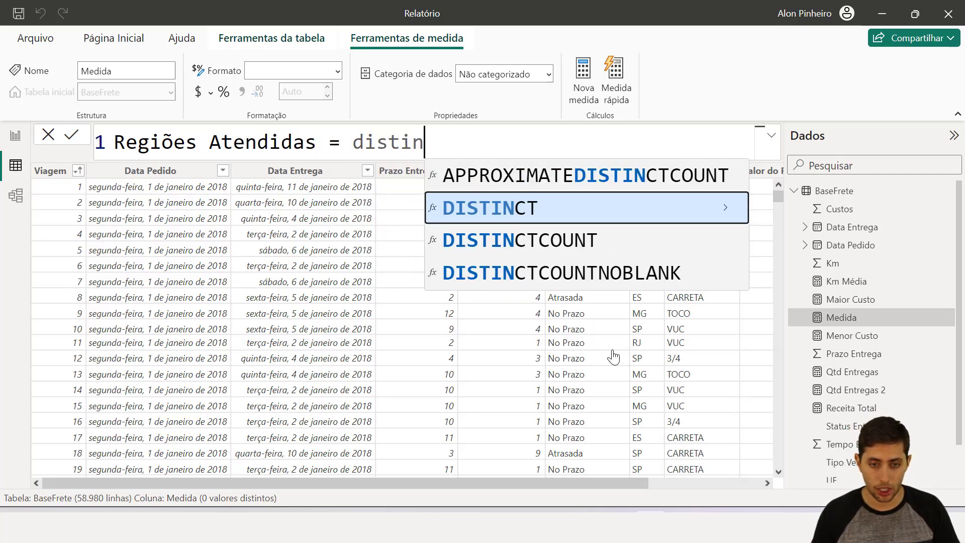
key("Down")
key("Tab")
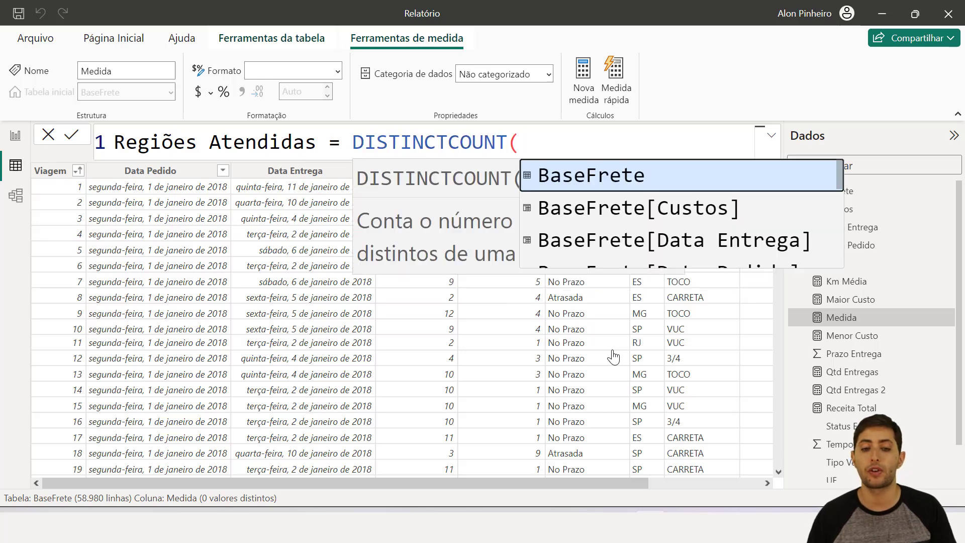
key("Escape")
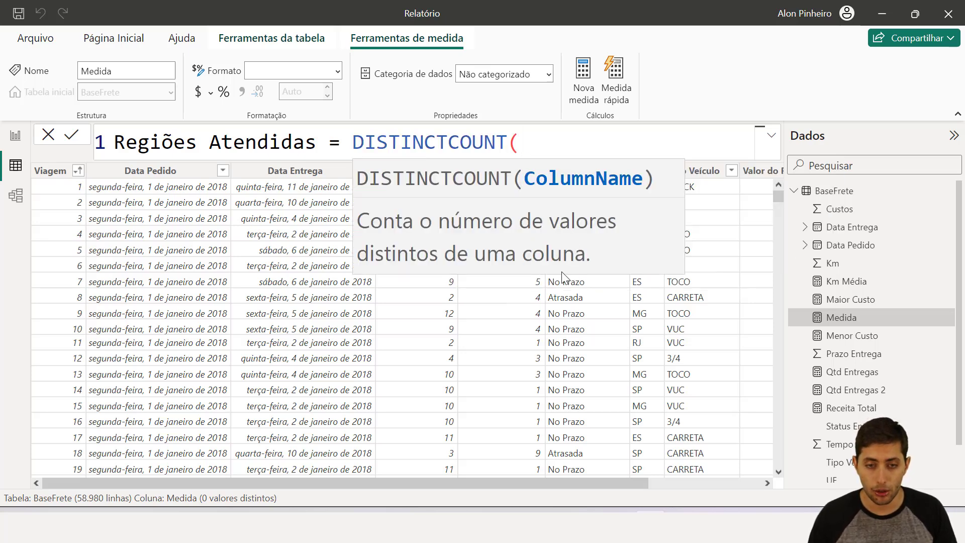
key("Escape")
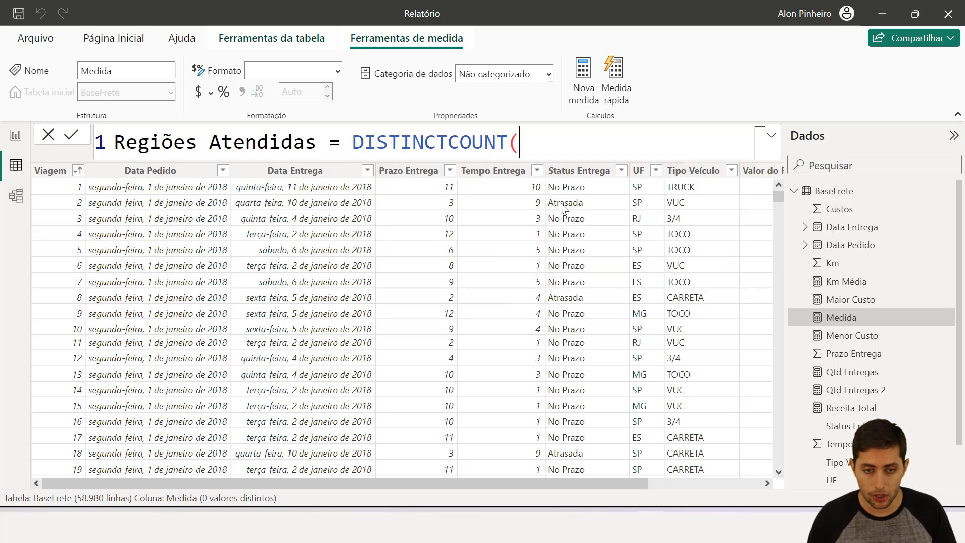
type("UF")
left_click(637, 177)
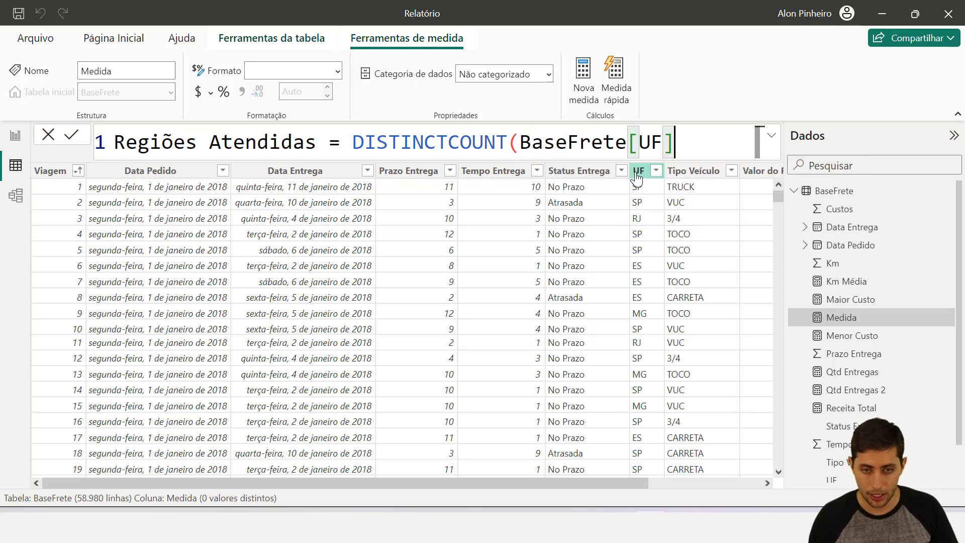
type(")")
key("Return")
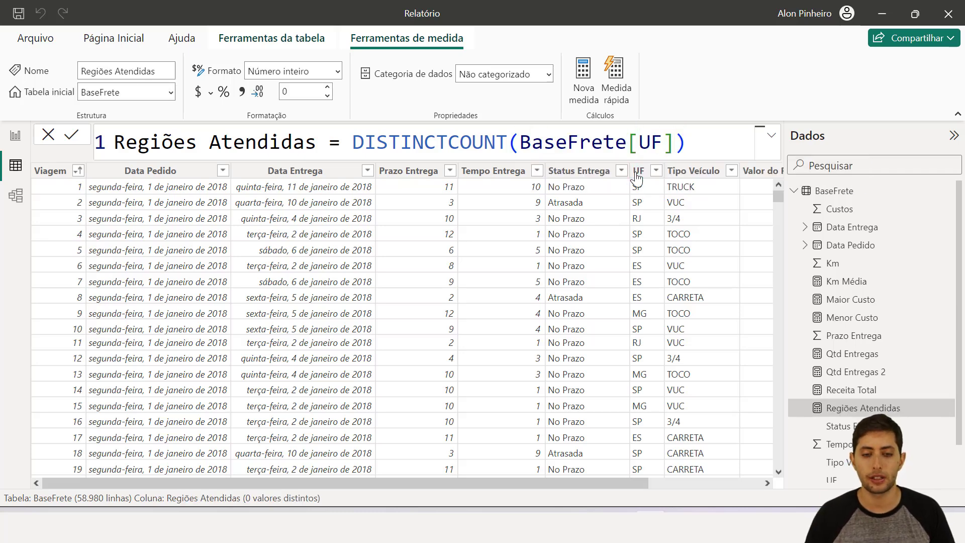
Step: On the report page, add a card showing Regiões Atendidas and place it just right of the Qtd Entregas 2 card
left_click(12, 136)
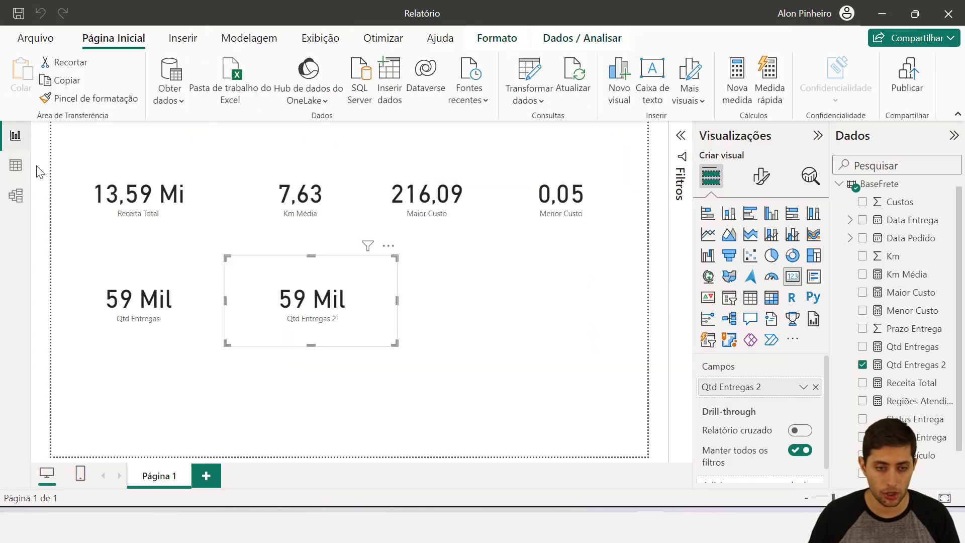
left_click(570, 291)
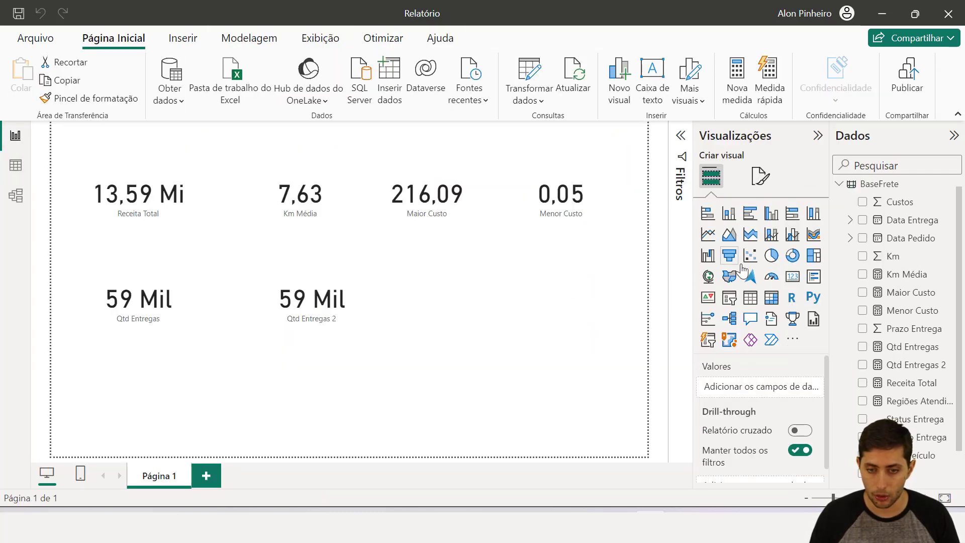
left_click(793, 276)
left_click_drag(149, 419, 449, 320)
left_click_drag(909, 402, 729, 387)
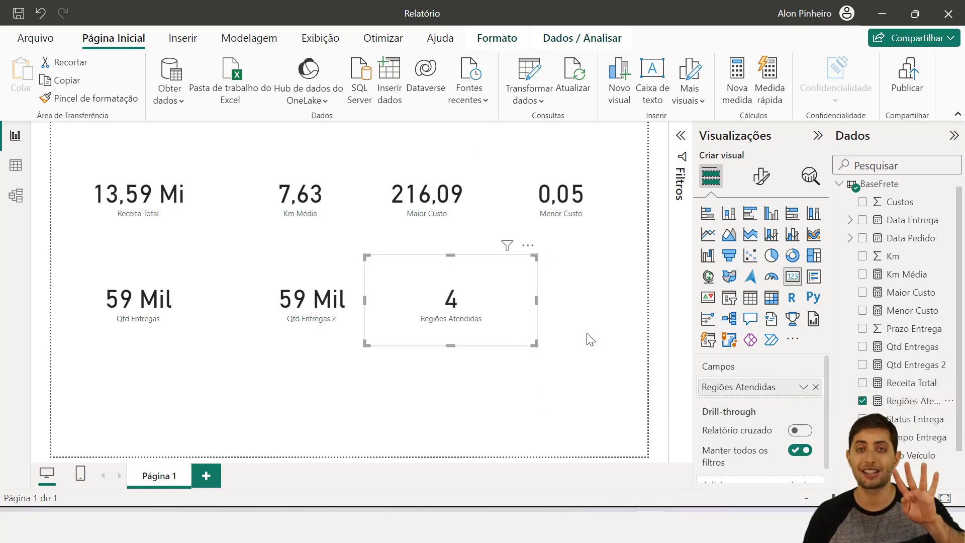
Step: In the table view, check the list of distinct values in the UF column's filter without applying any change
left_click(15, 165)
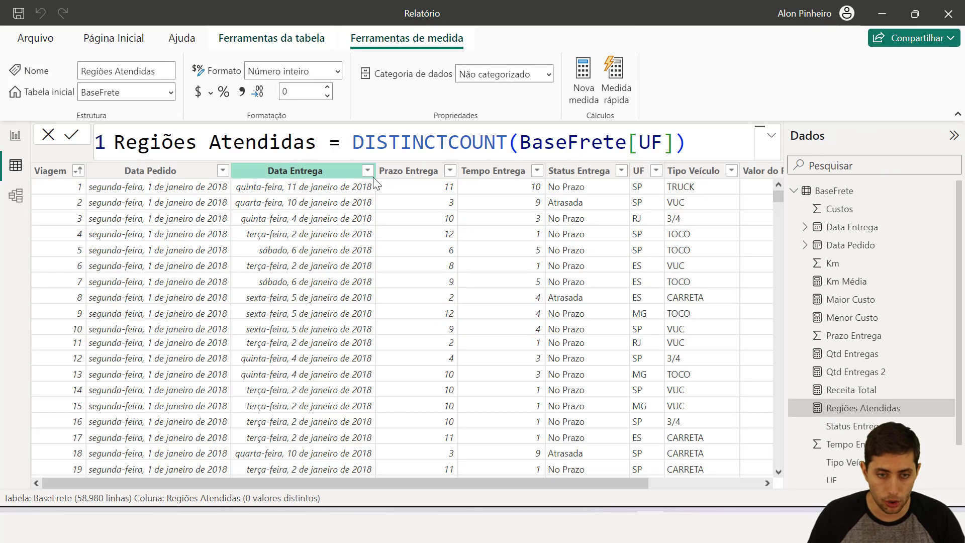
left_click(656, 172)
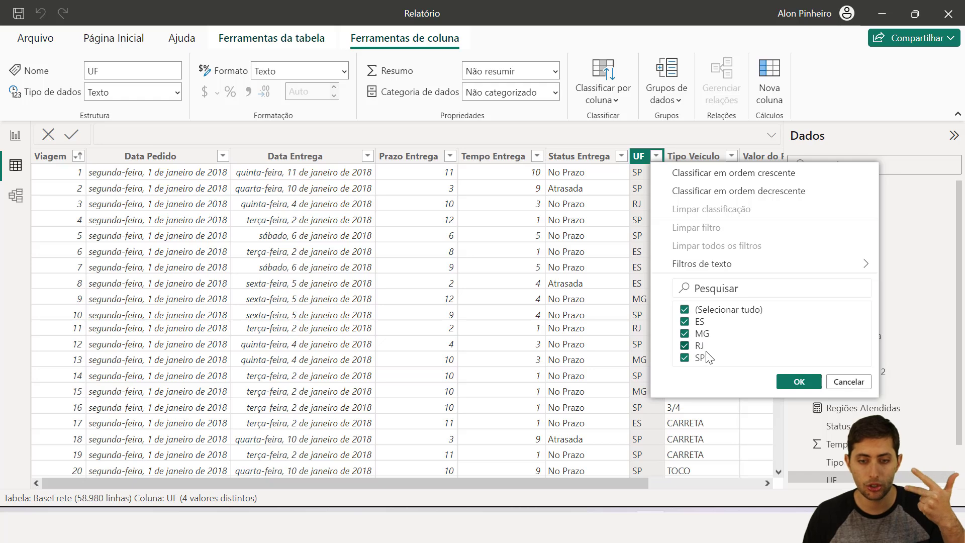
left_click(849, 383)
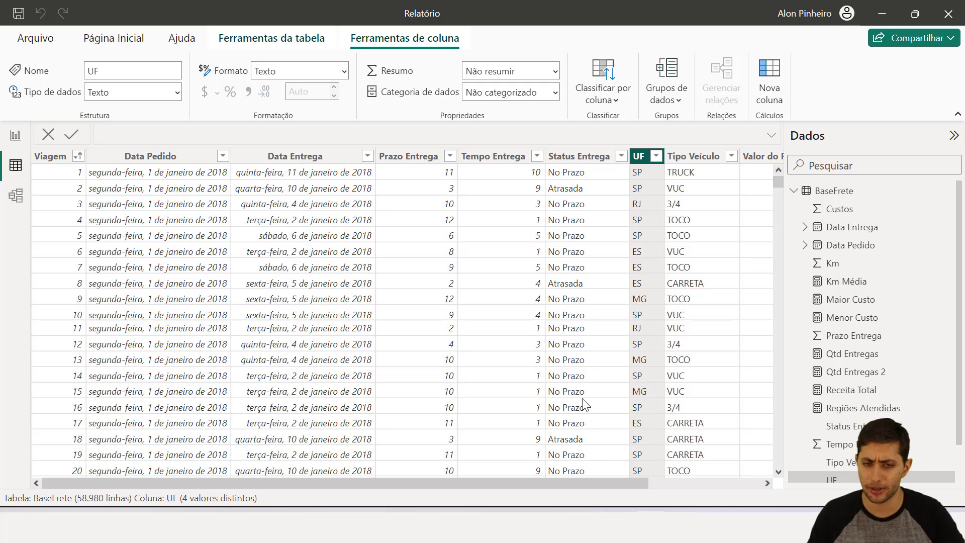
Step: Create a new measure in the BaseFrete table and name it Entregas No Prazo
left_click(575, 157)
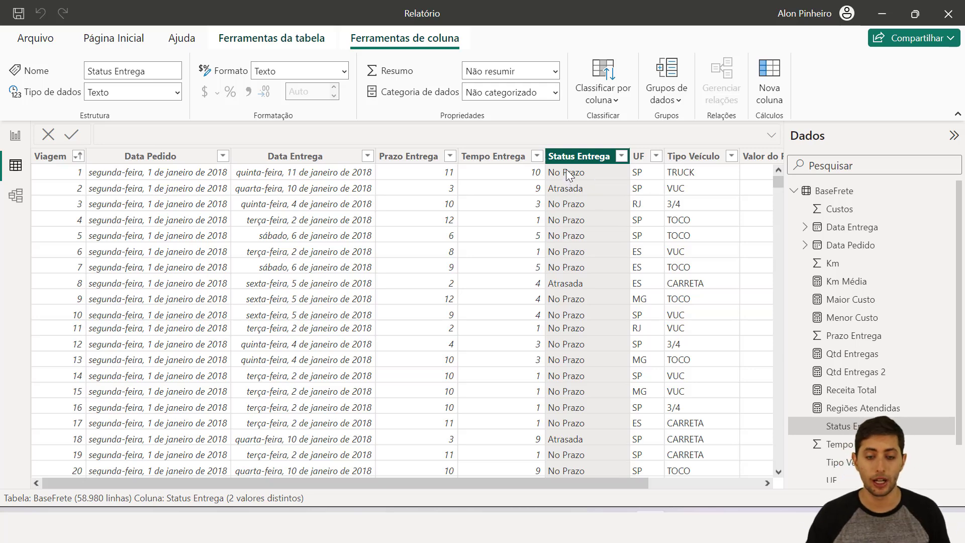
right_click(562, 206)
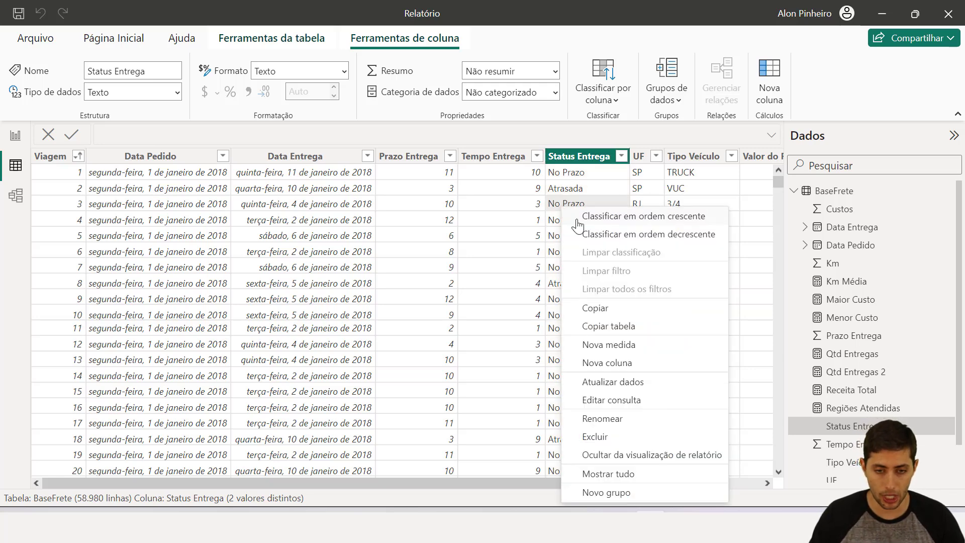
left_click(618, 345)
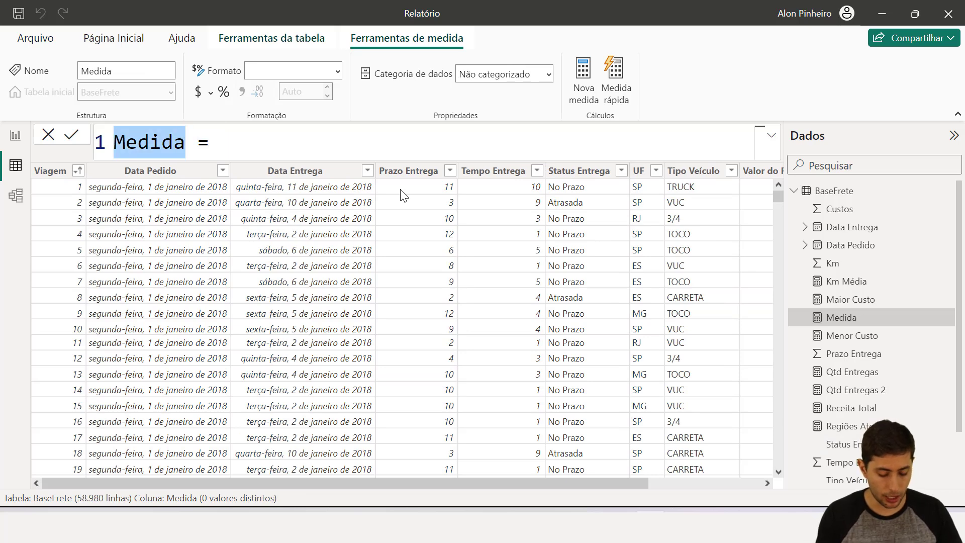
type("Entregas No Prazo")
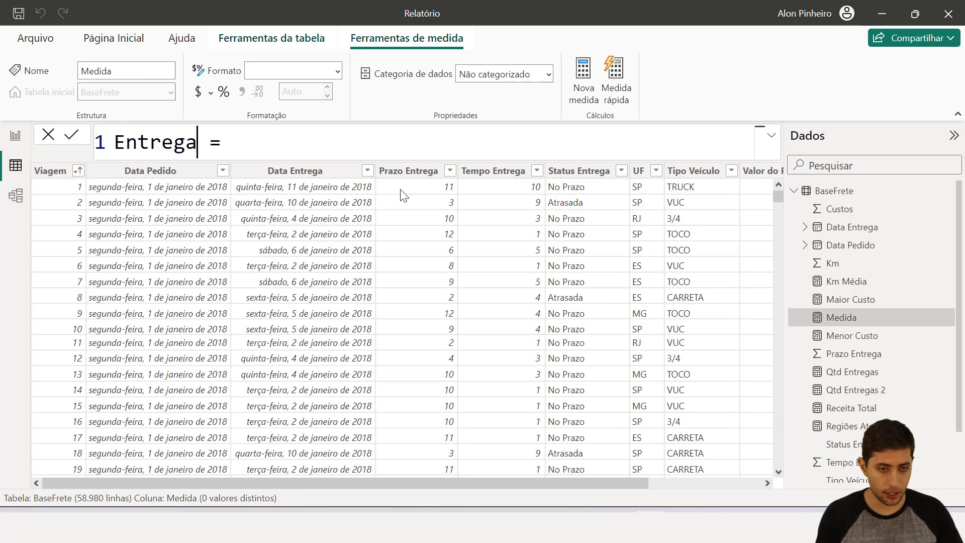
key("End")
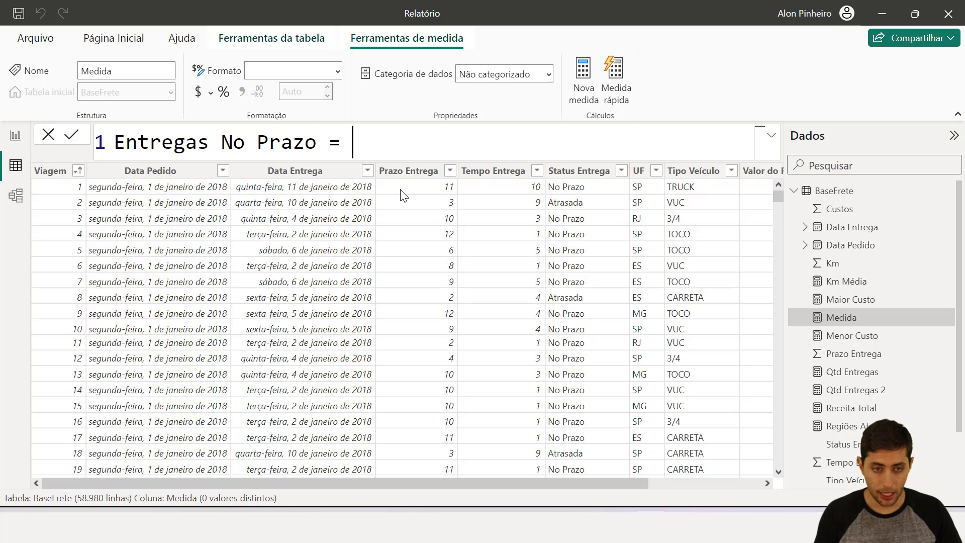
Step: Begin the Entregas No Prazo formula with CALCULATE, using COUNTROWS(BaseFrete) as its expression argument
type("calc")
key("Tab")
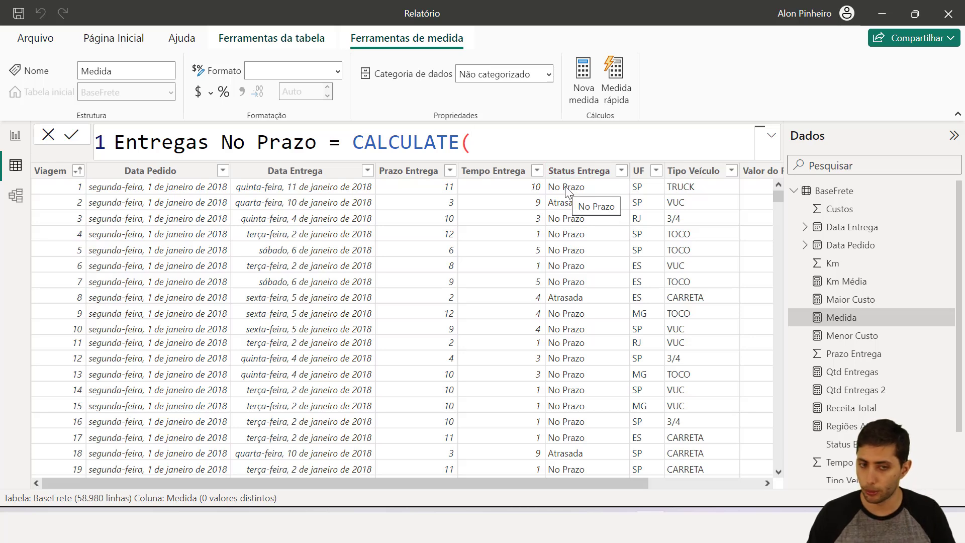
key("BackSpace")
type("(")
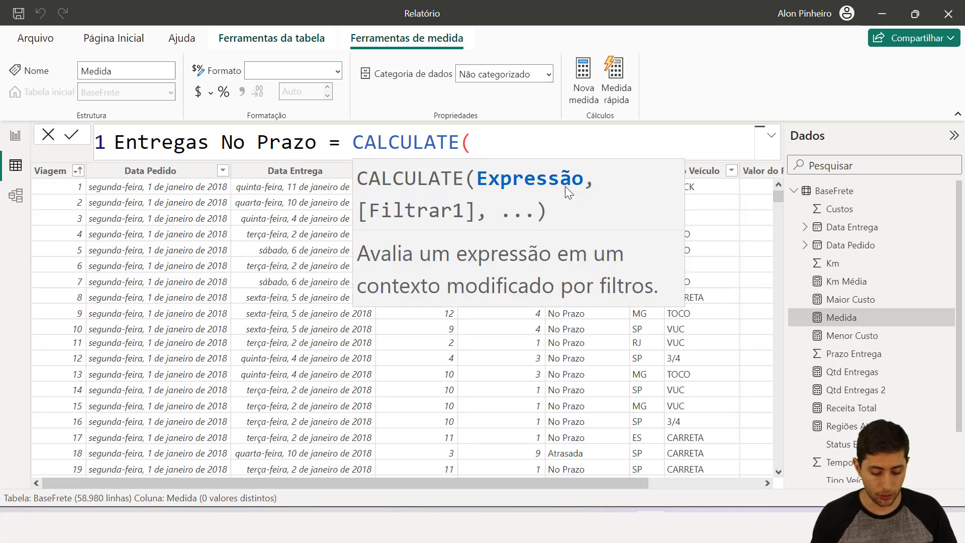
type("countrow")
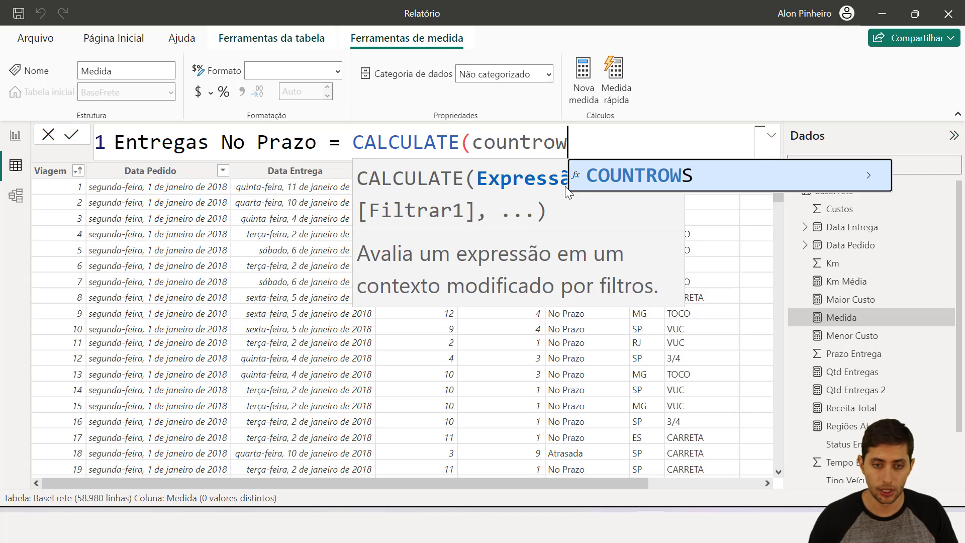
key("Tab")
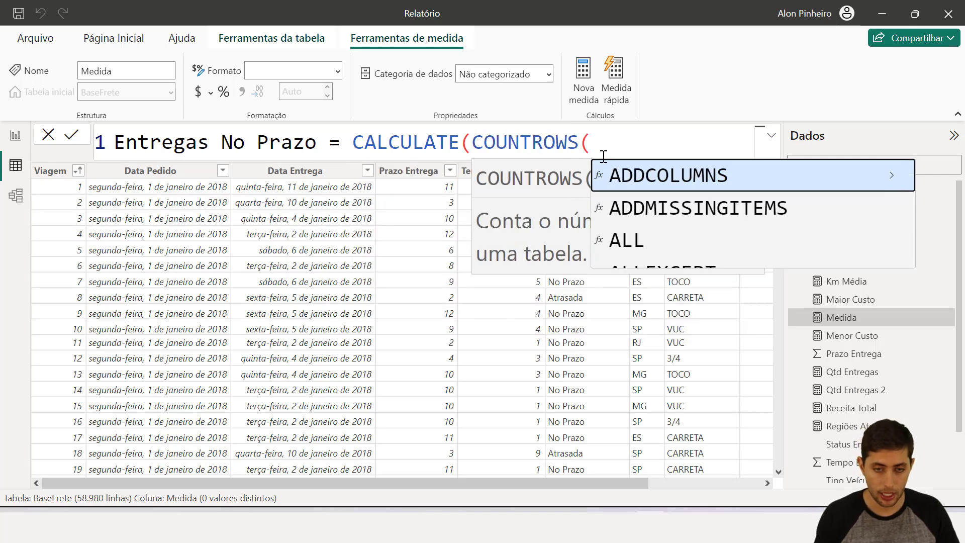
type("fre")
key("Tab")
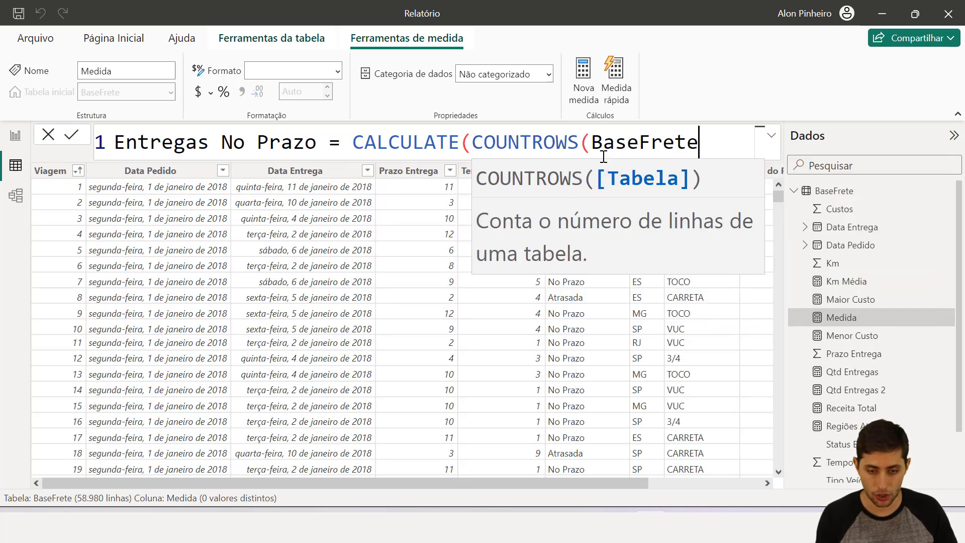
type(")")
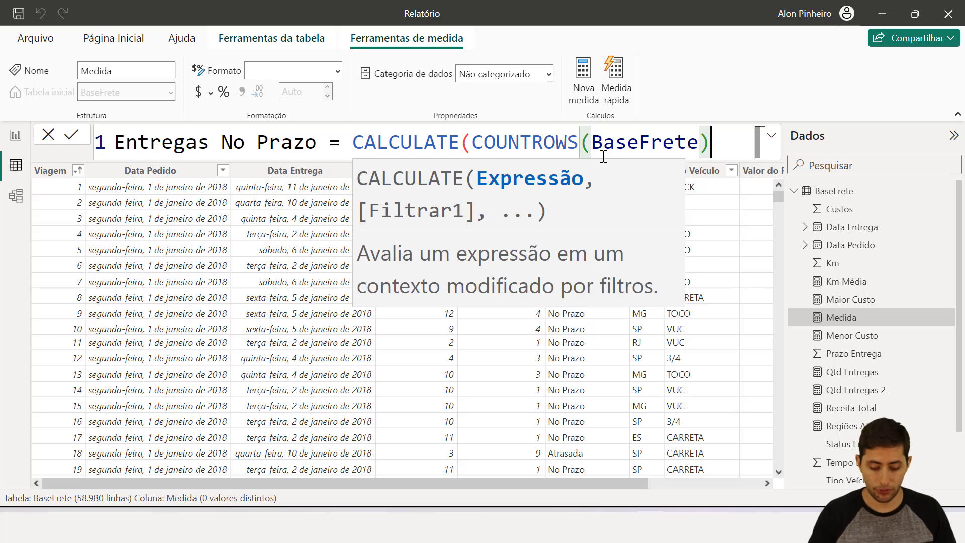
type(",")
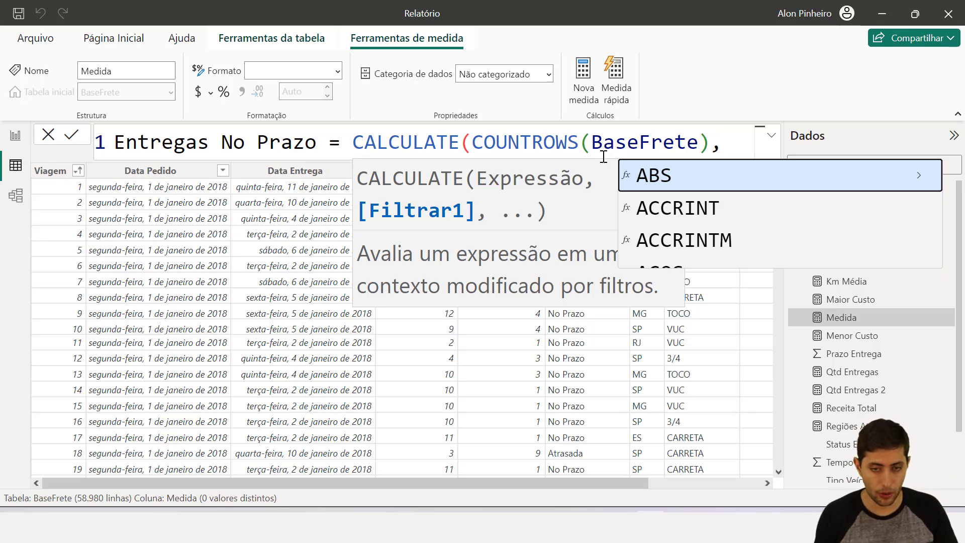
Step: Complete CALCULATE with the filter BaseFrete[Status Entrega]="No Prazo", commit the formula and review its expression and filter arguments
key("Escape")
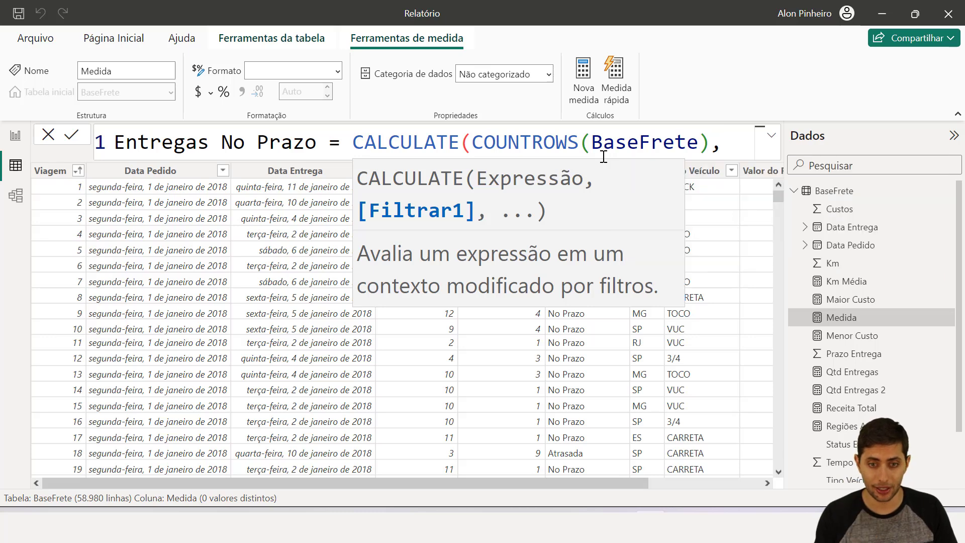
type("statu")
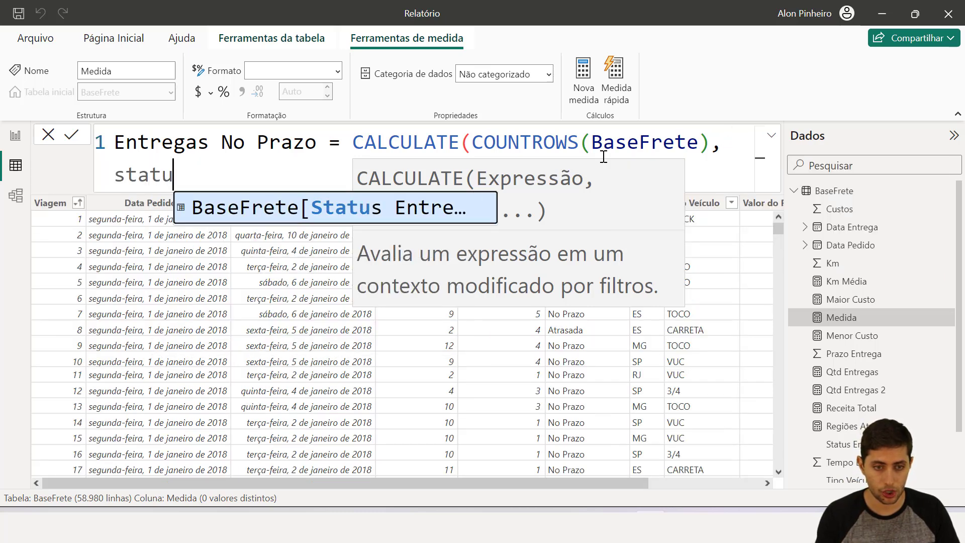
left_click(303, 217)
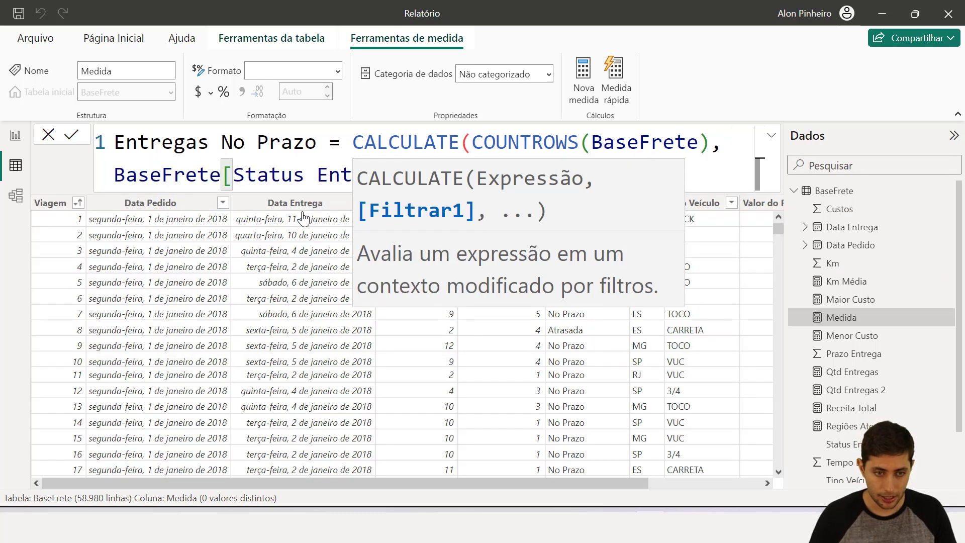
type("=\"")
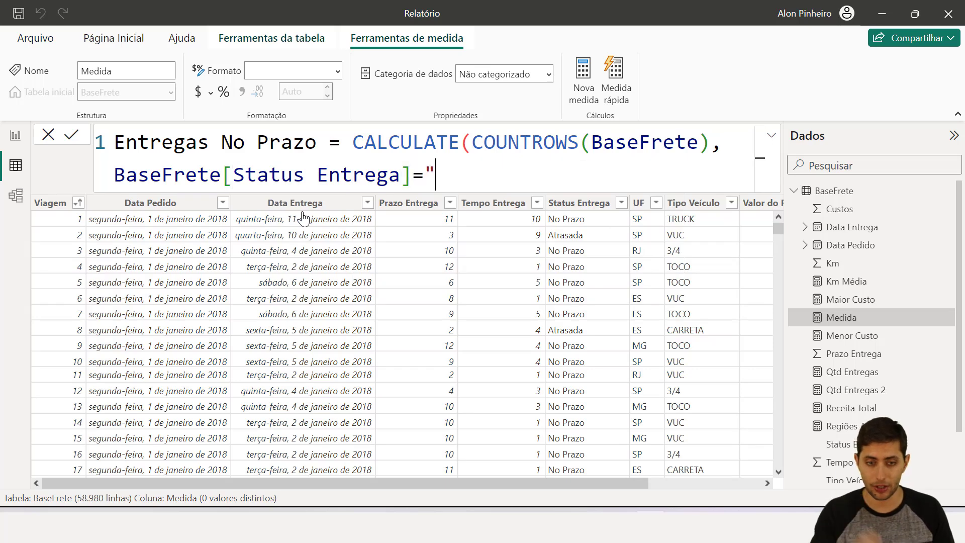
type("No Praz")
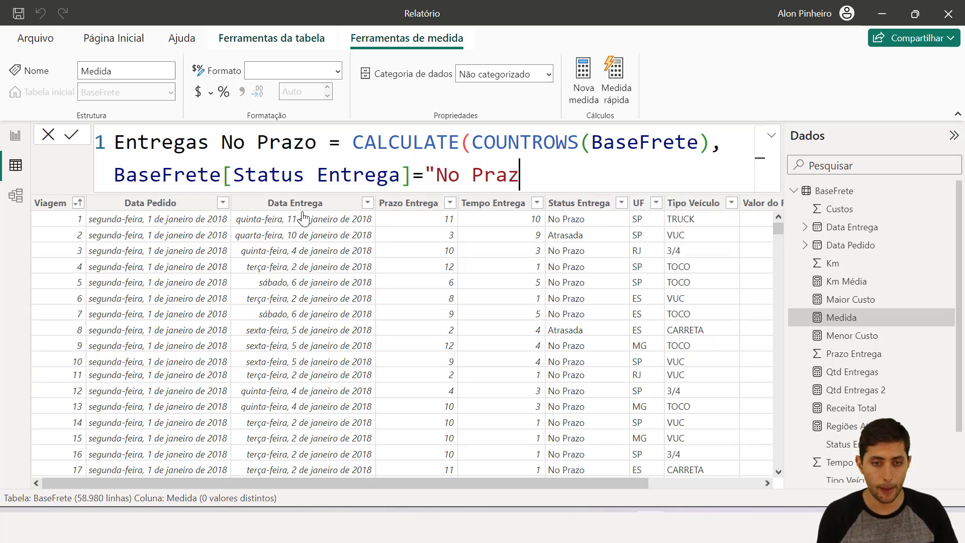
type("o\")")
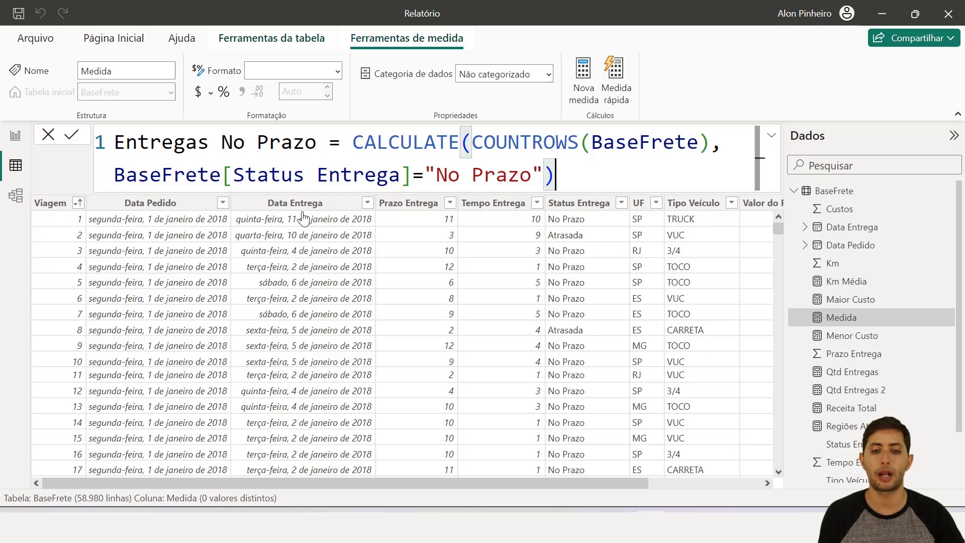
key("Return")
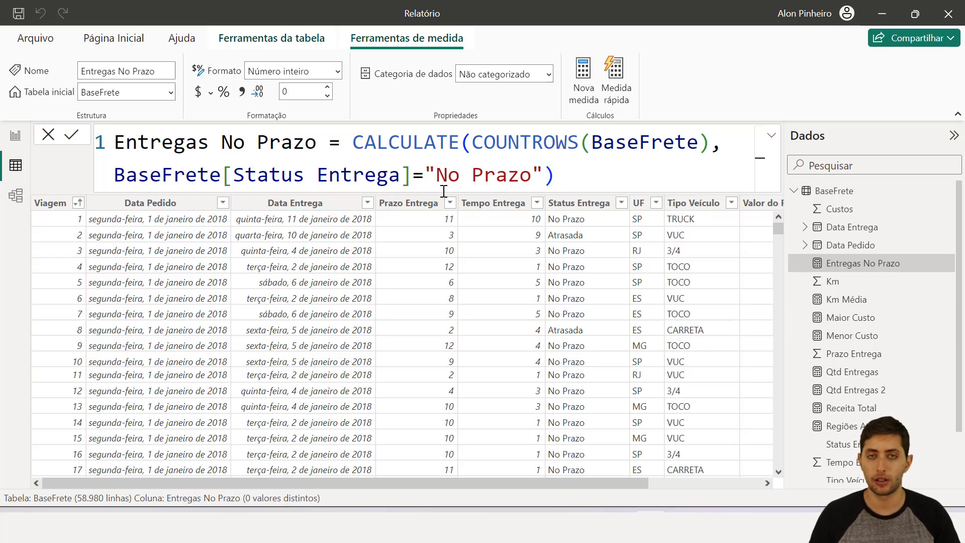
left_click_drag(472, 142, 711, 142)
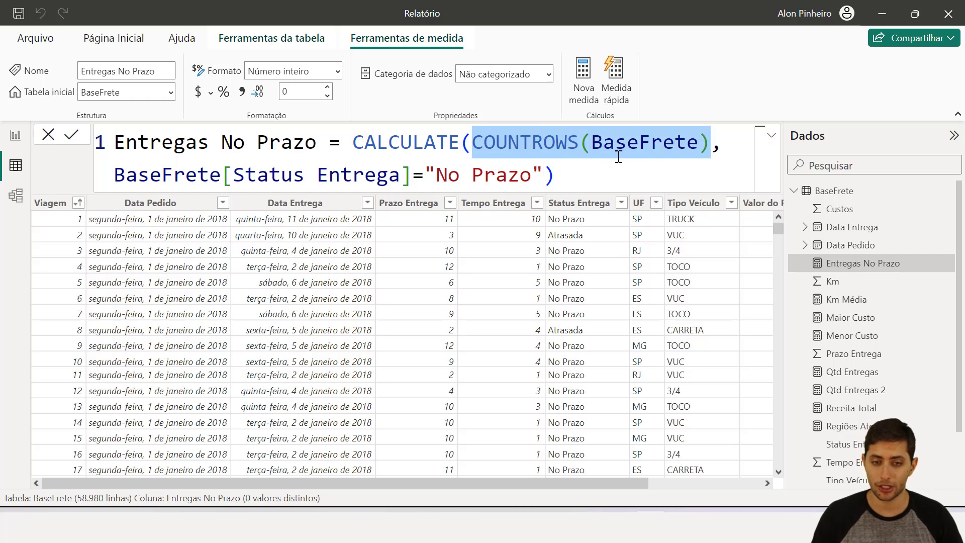
left_click_drag(543, 175, 115, 175)
Step: Return to the report page and add a card showing Entregas No Prazo beside the Regiões Atendidas card
left_click(10, 139)
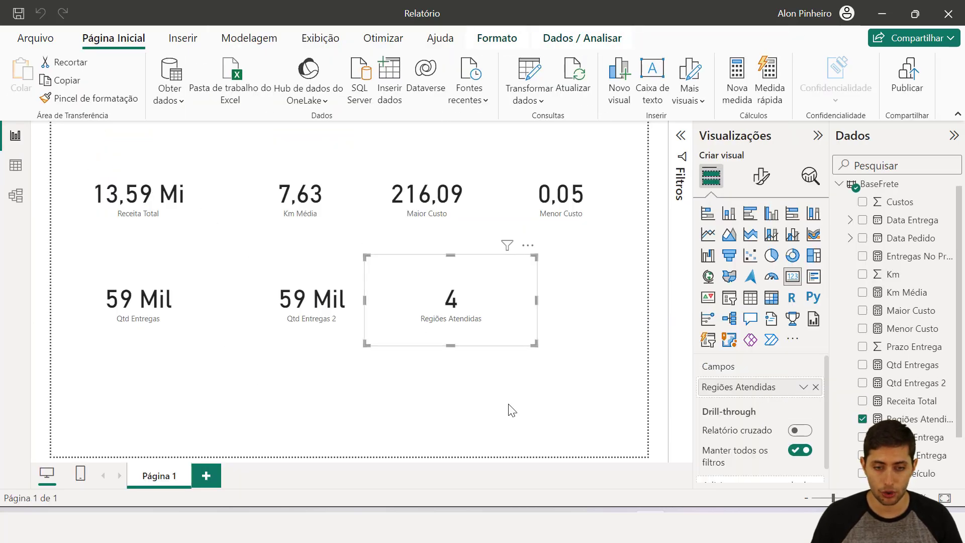
left_click(792, 276)
left_click_drag(162, 409, 602, 318)
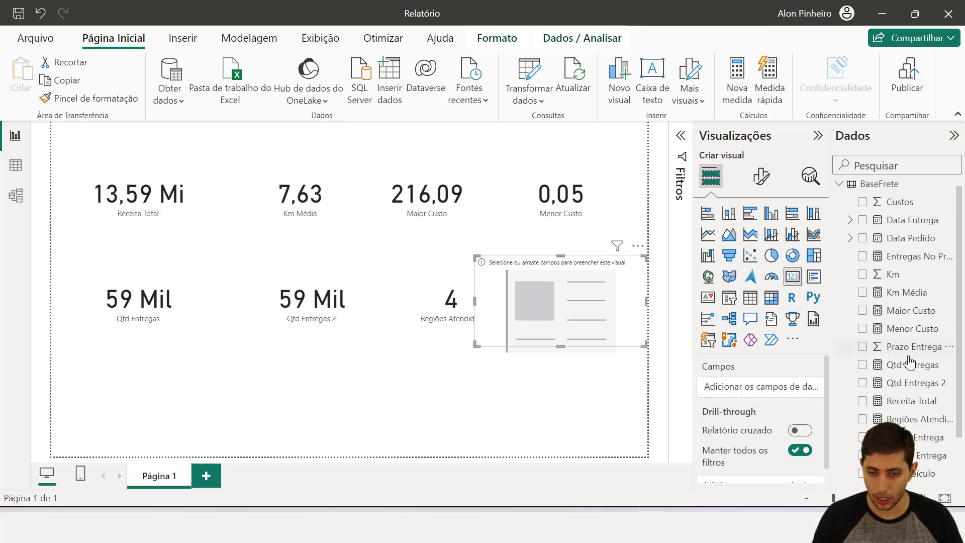
scroll(912, 347, "down", 2)
scroll(911, 244, "up", 3)
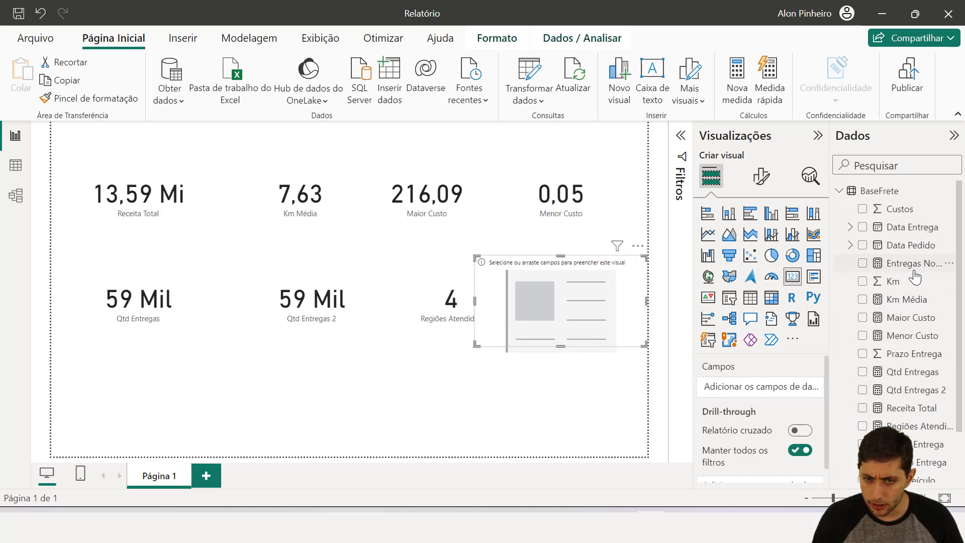
left_click_drag(911, 263, 774, 392)
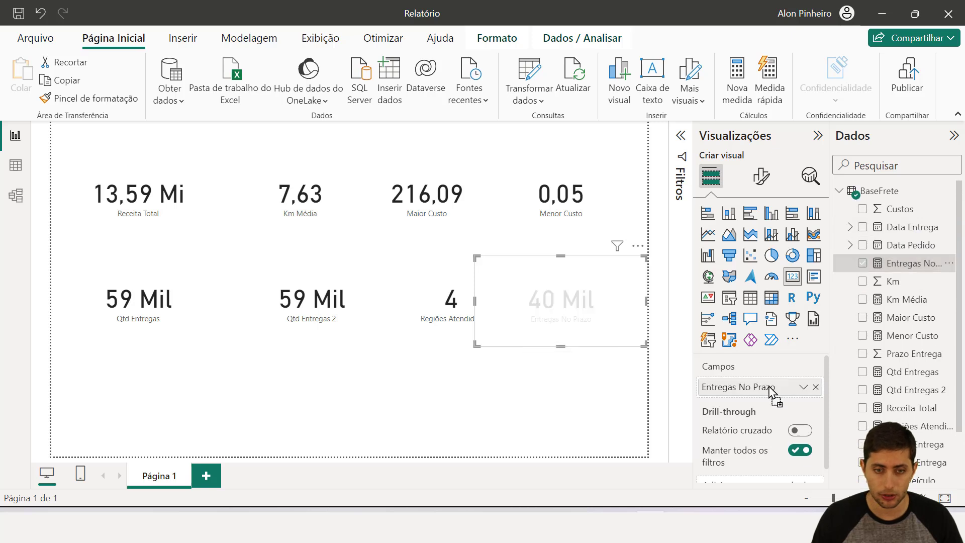
left_click(424, 323)
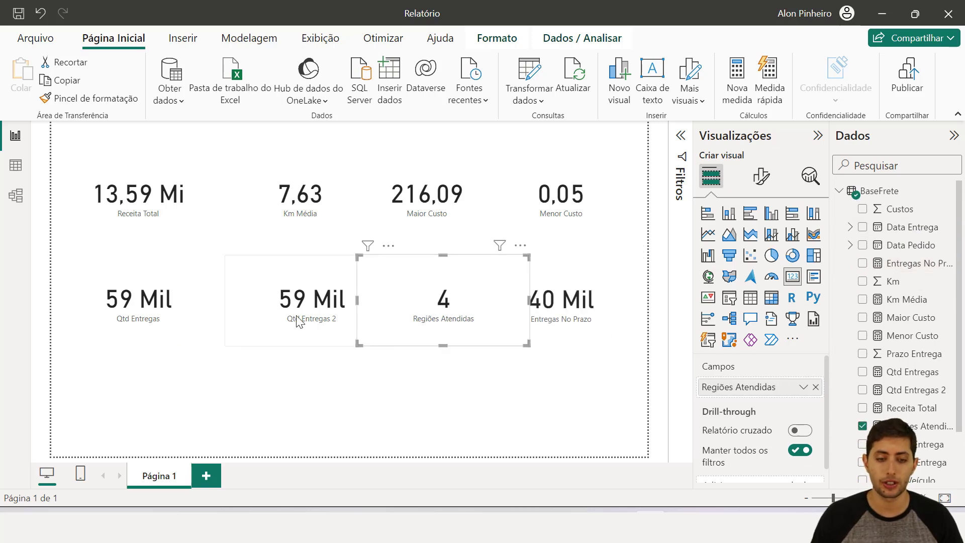
left_click(571, 370)
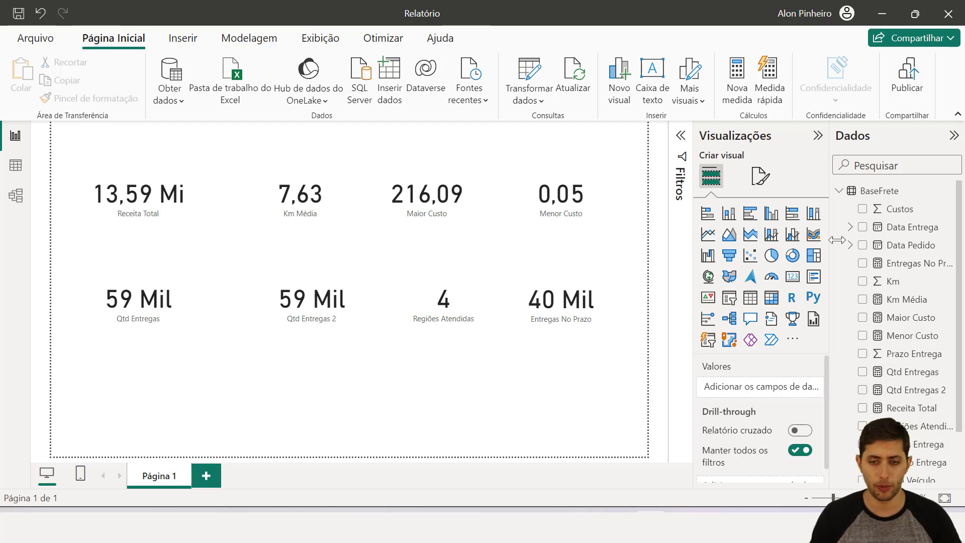
Step: Create a new measure in the BaseFrete table and name it % No Prazo
right_click(899, 246)
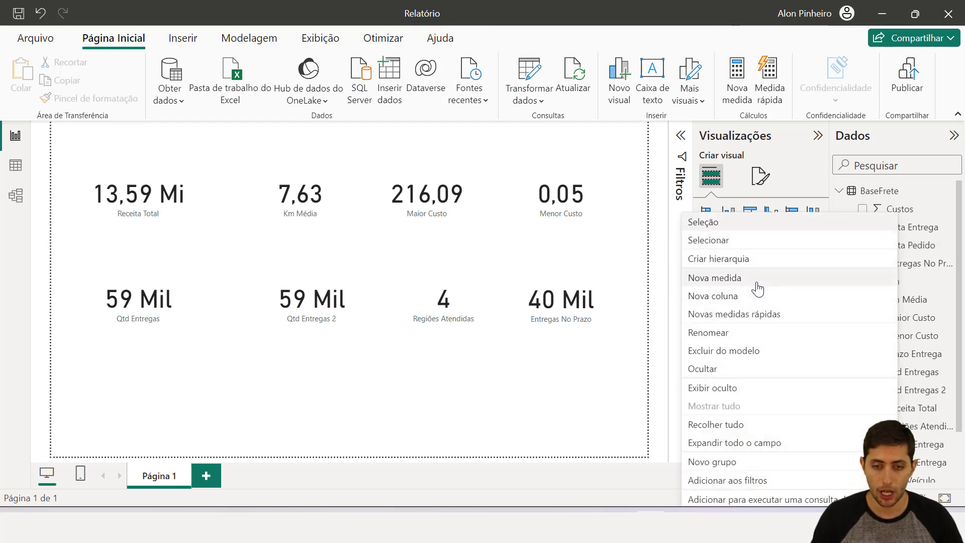
left_click(799, 278)
double_click(128, 147)
type("% No Pra")
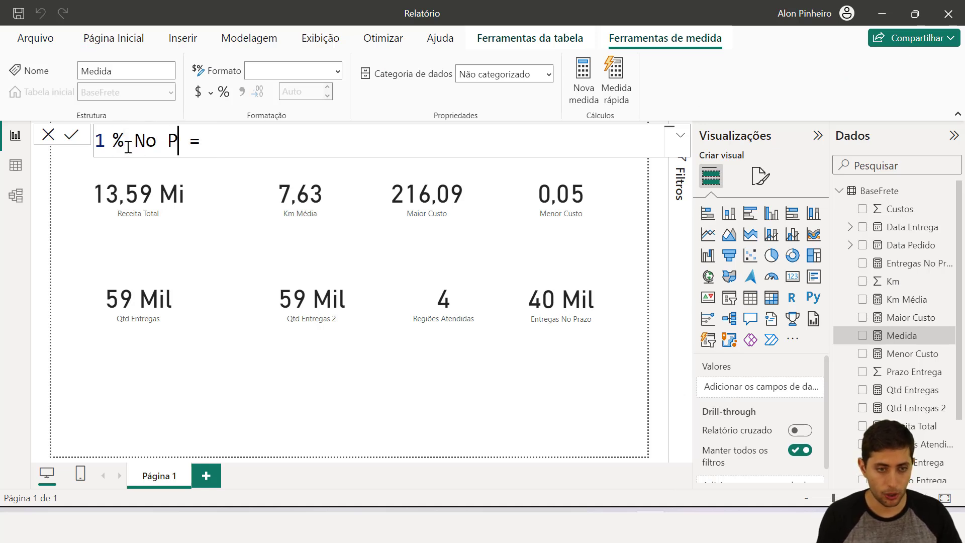
type("zo")
key("End")
Step: Define % No Prazo as DIVIDE([Entregas No Prazo],[Qtd Entregas]) and commit the formula
type("divi")
key("Tab")
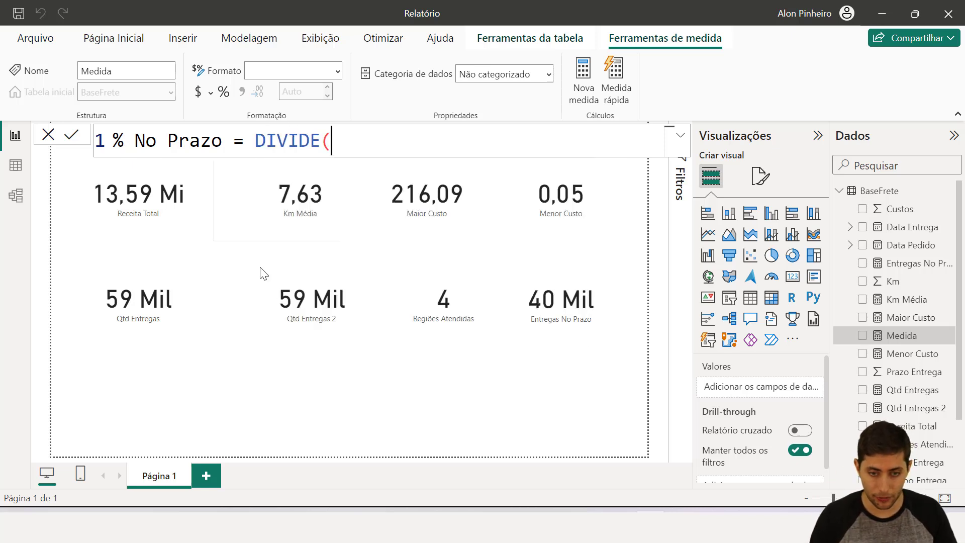
type("entre")
key("Tab")
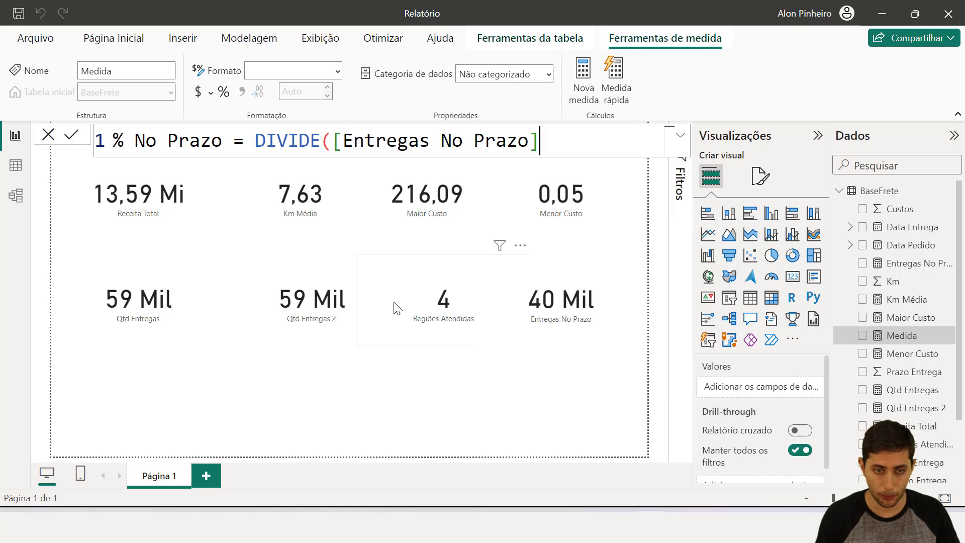
type(",")
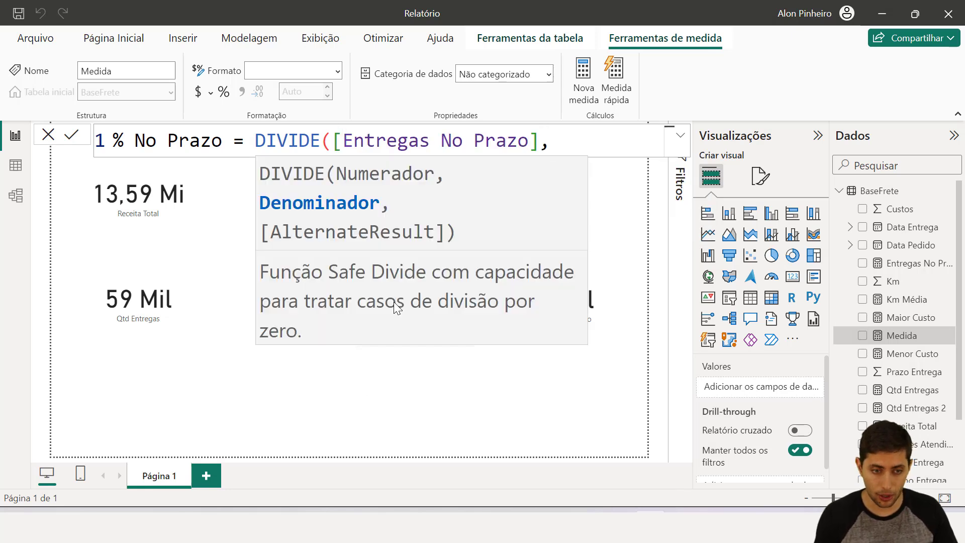
type("qtd en")
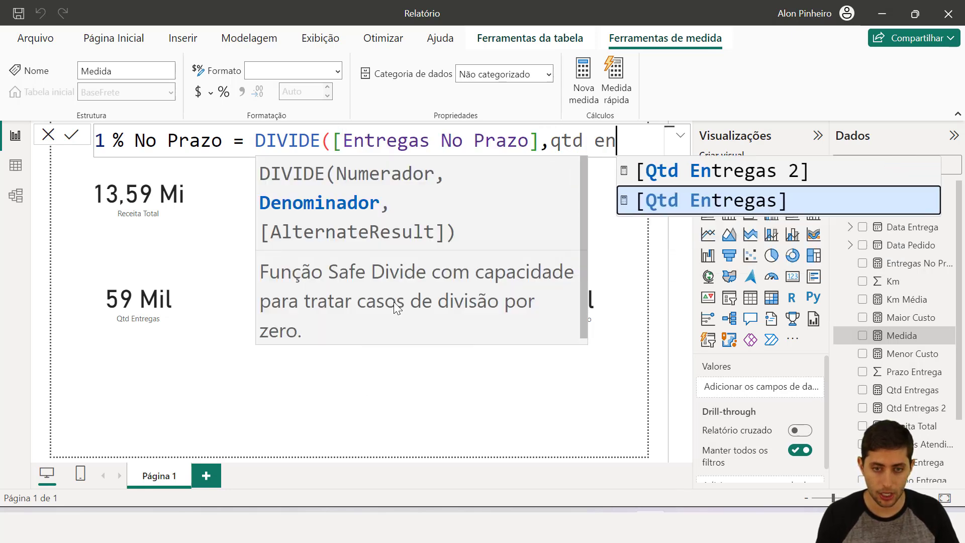
key("Tab")
type(")")
key("Return")
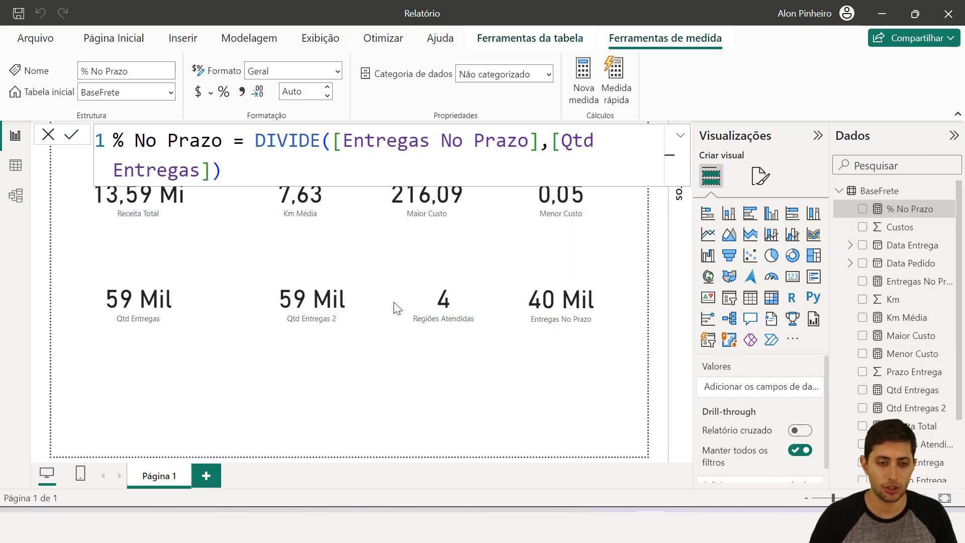
Step: Show % No Prazo in a new card below Qtd Entregas and format the measure as a percentage
left_click(793, 279)
left_click_drag(905, 211, 776, 391)
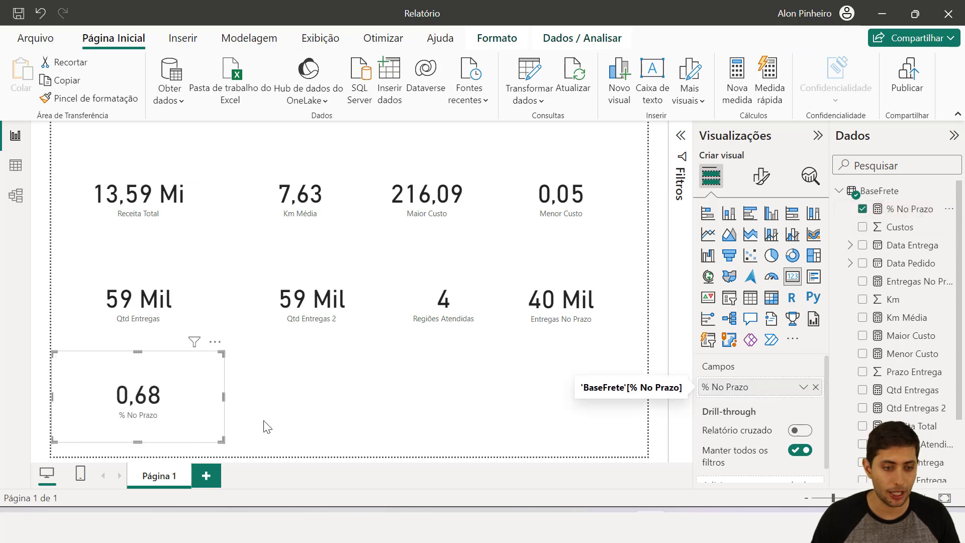
left_click(912, 214)
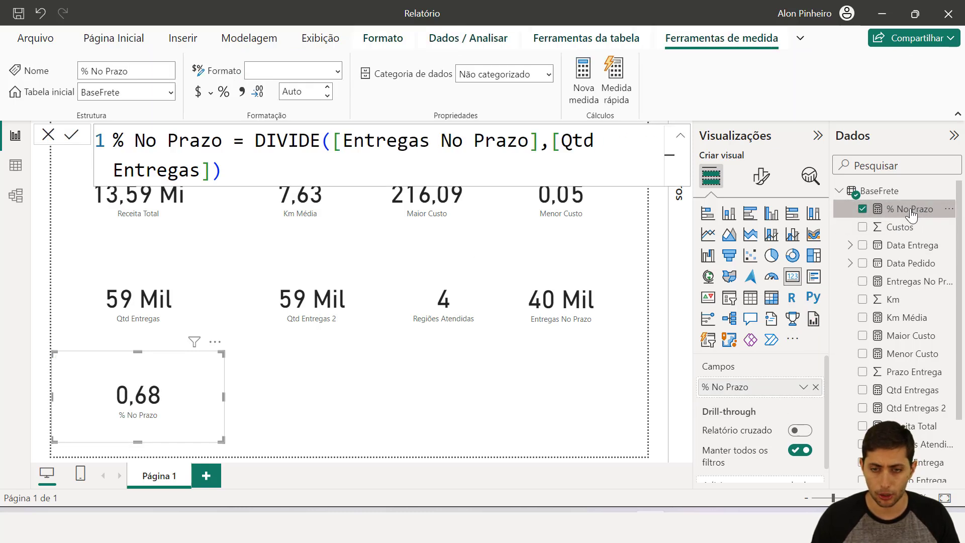
left_click(225, 93)
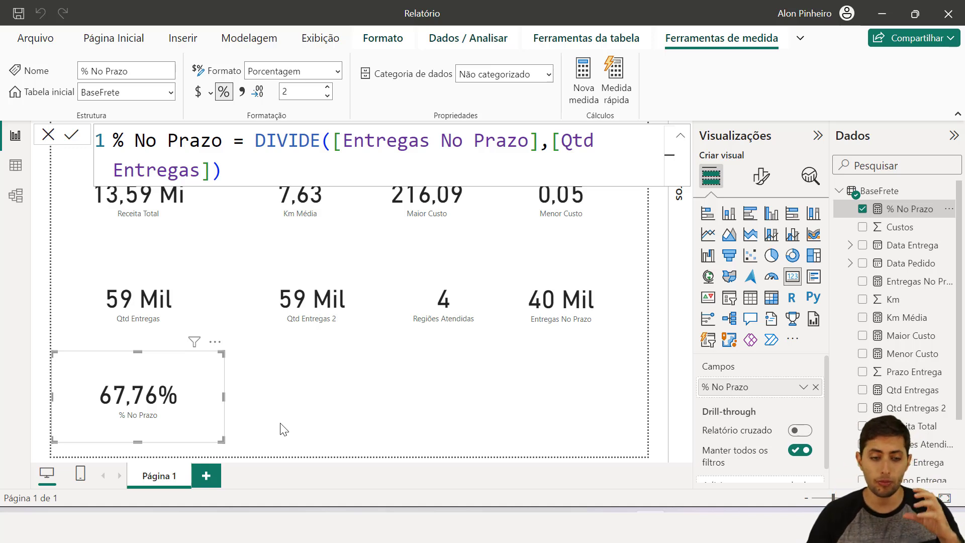
left_click(327, 426)
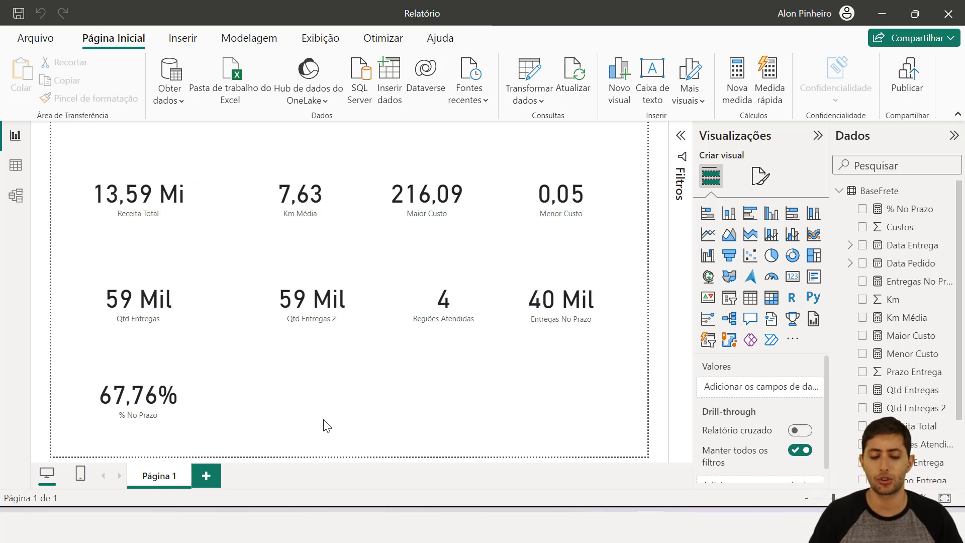
Step: Create a new measure in the BaseFrete table named Status and begin its formula with IF
right_click(911, 245)
left_click(271, 182)
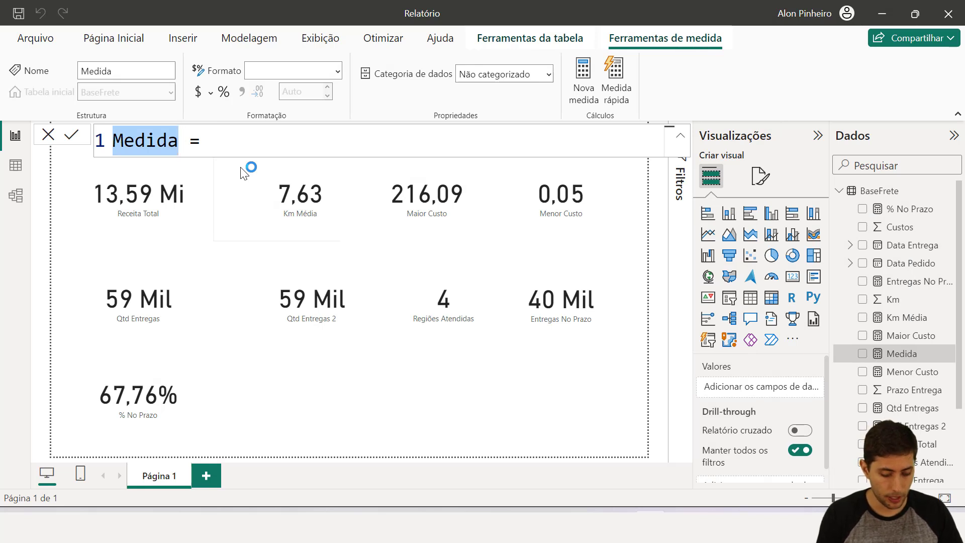
type("Status")
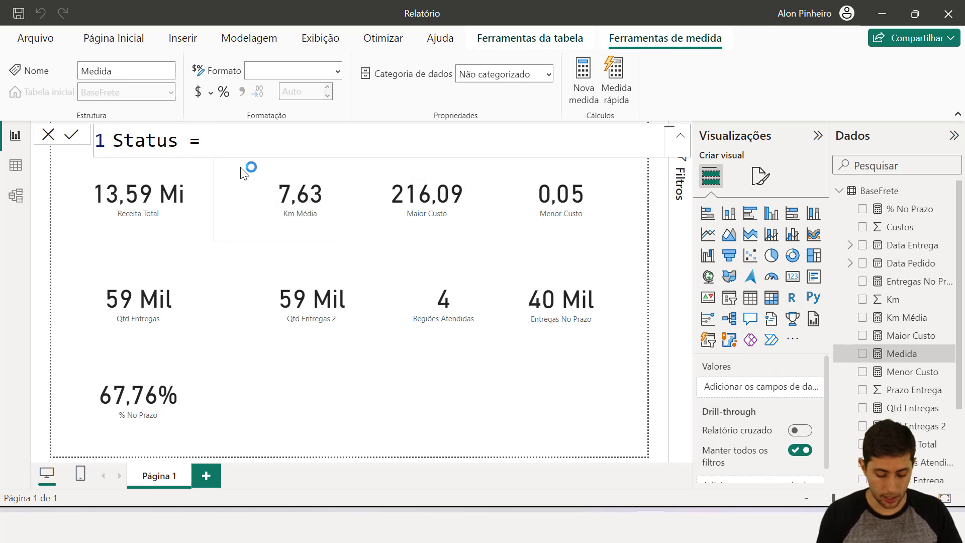
type("if")
key("Tab")
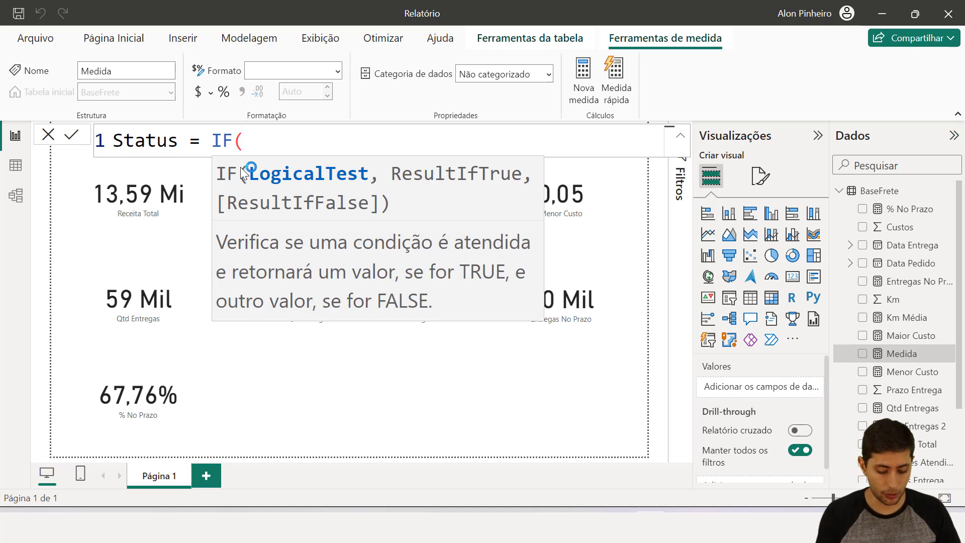
type("no pra")
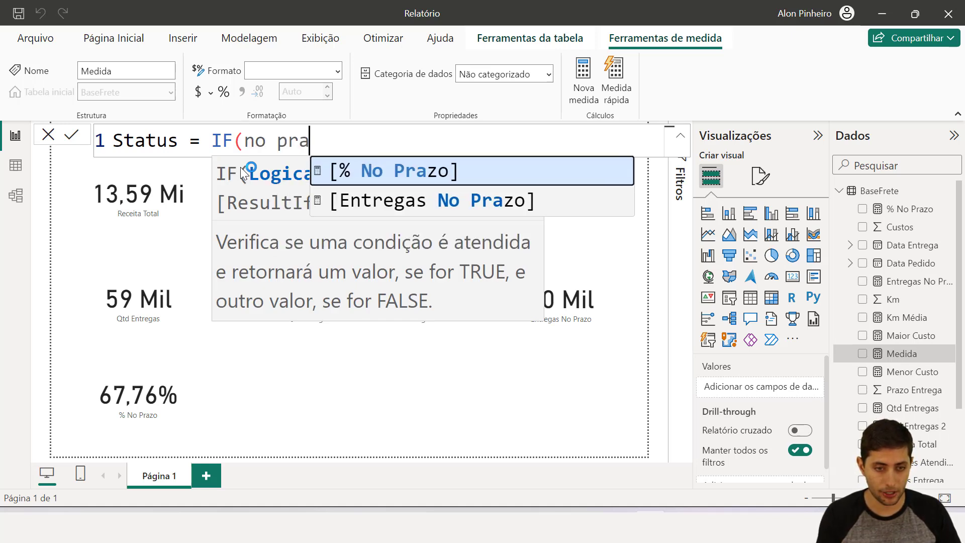
key("BackSpace")
key("BackSpace")
key("BackSpace")
key("BackSpace")
key("BackSpace")
key("BackSpace")
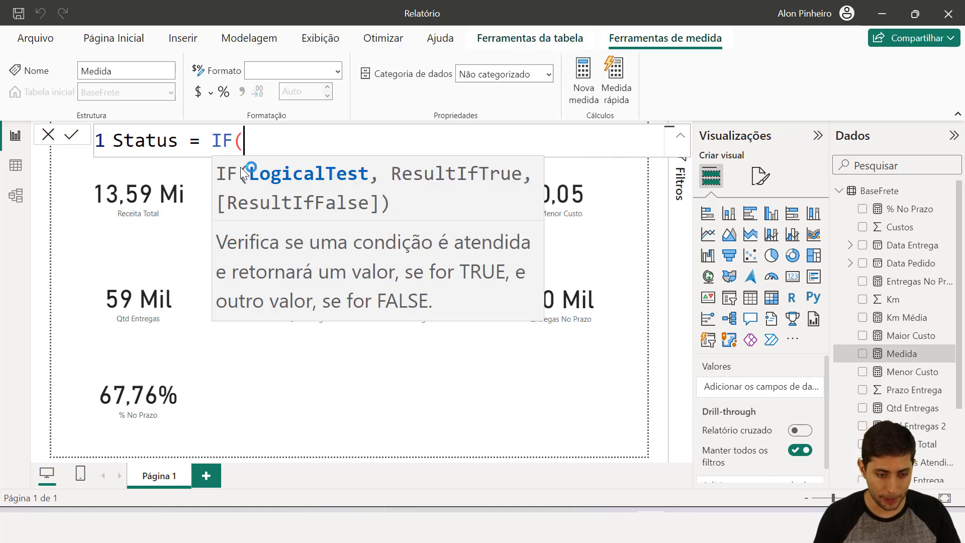
type("%")
key("BackSpace")
Step: Complete the IF with the test [% No Prazo]>=0.7 and the results "Bom" and "Em alerta", and commit the formula
type("no pra")
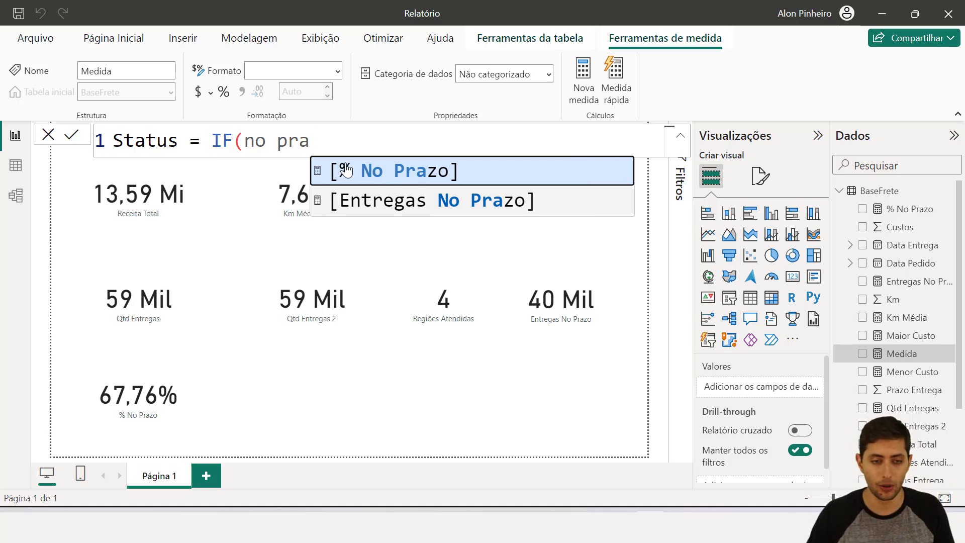
left_click(368, 172)
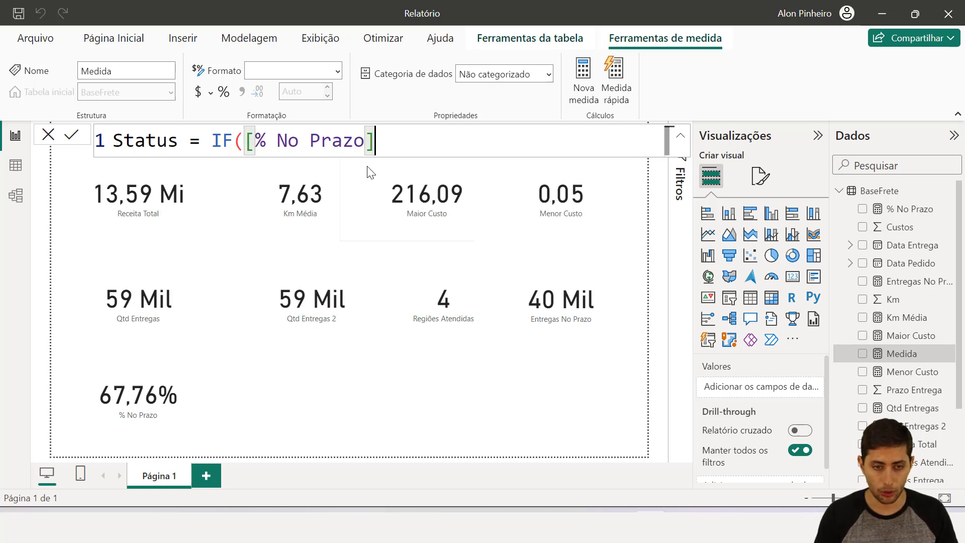
type(">=0.7")
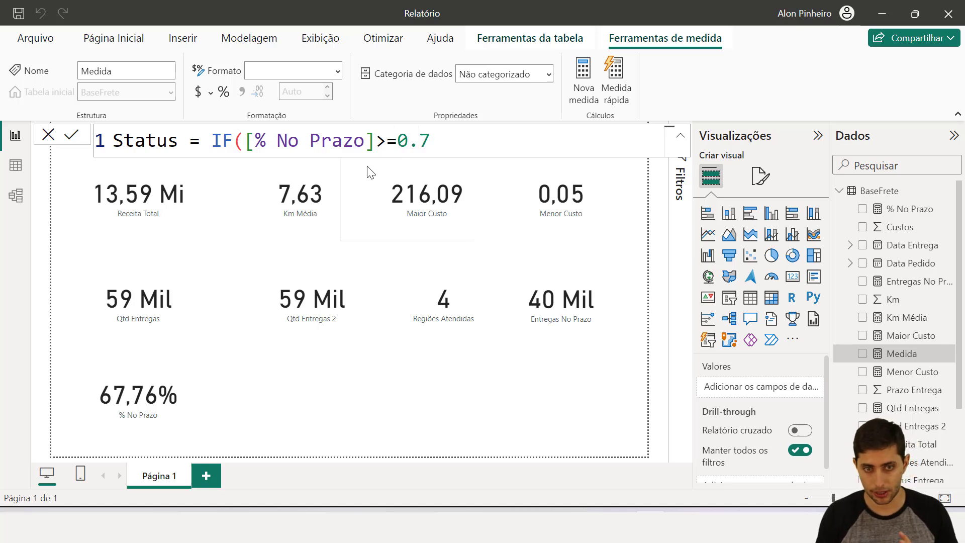
type(",\"")
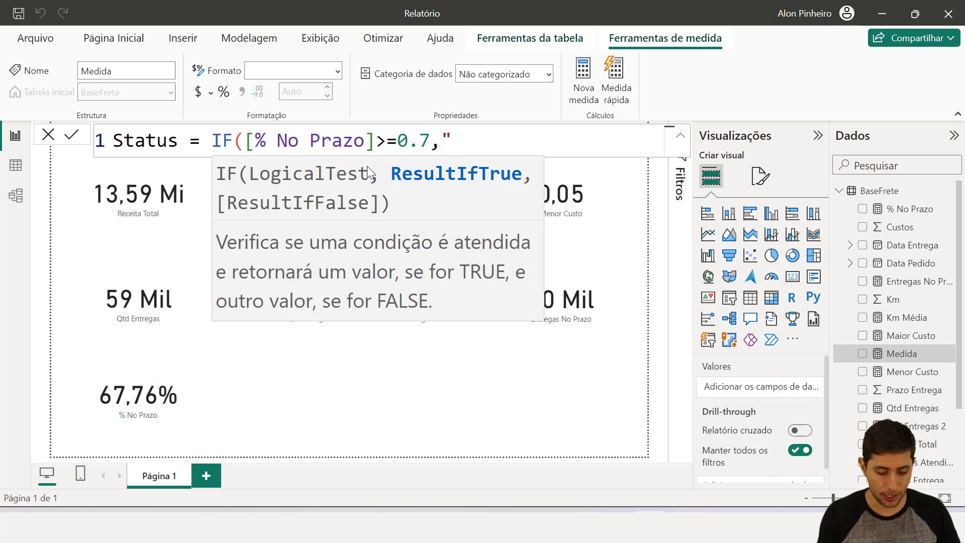
type("Bom\",")
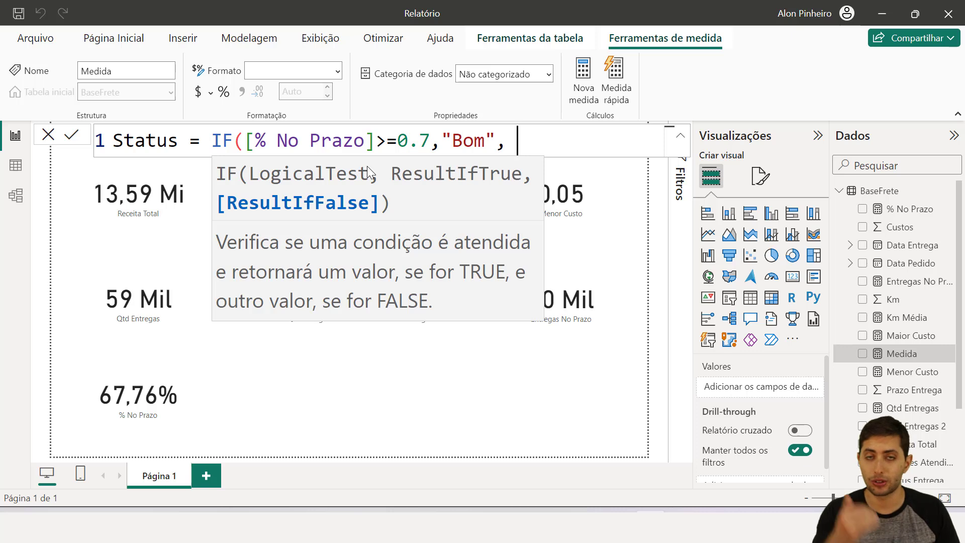
type(" \"Em alerta\")")
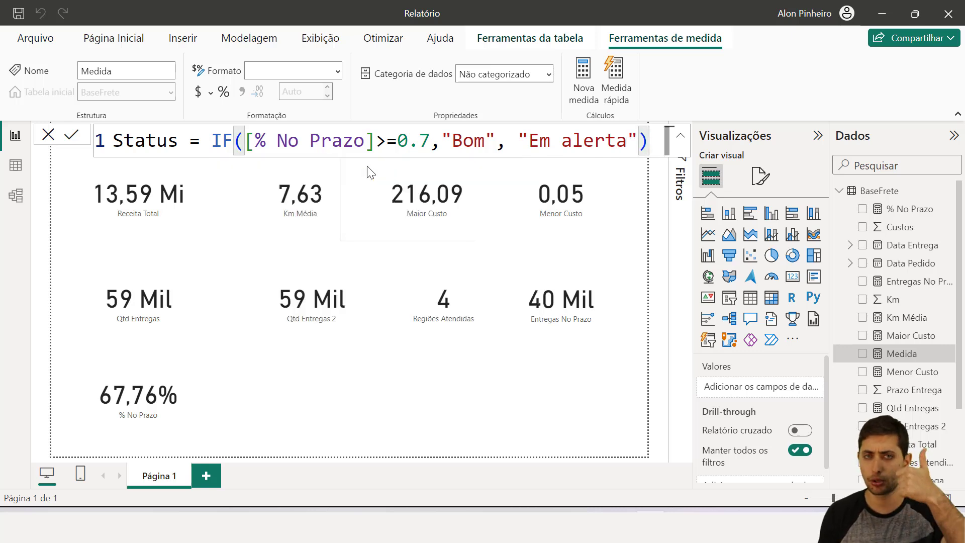
key("Return")
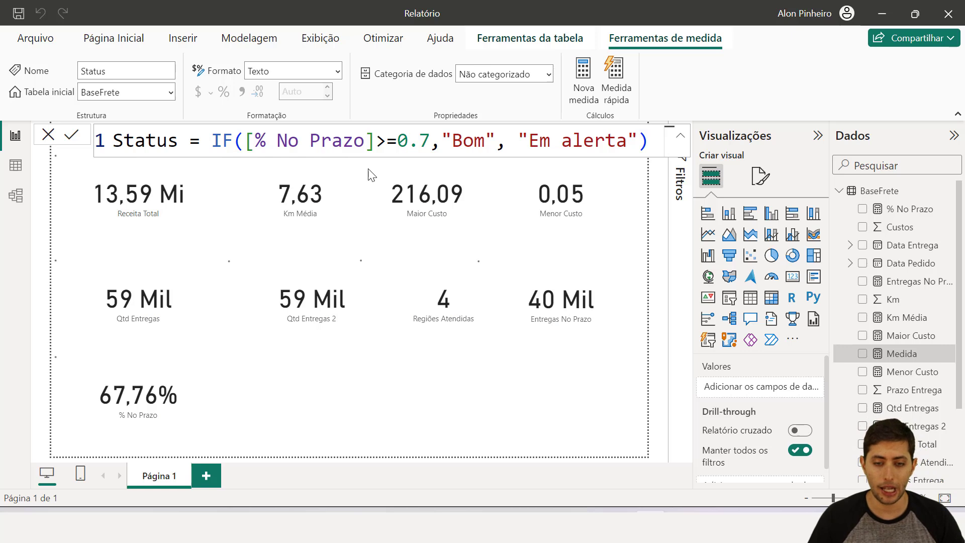
Step: Add a card beside the % No Prazo card showing the Status measure, found by searching the fields for "sta", and clear the search
left_click(793, 278)
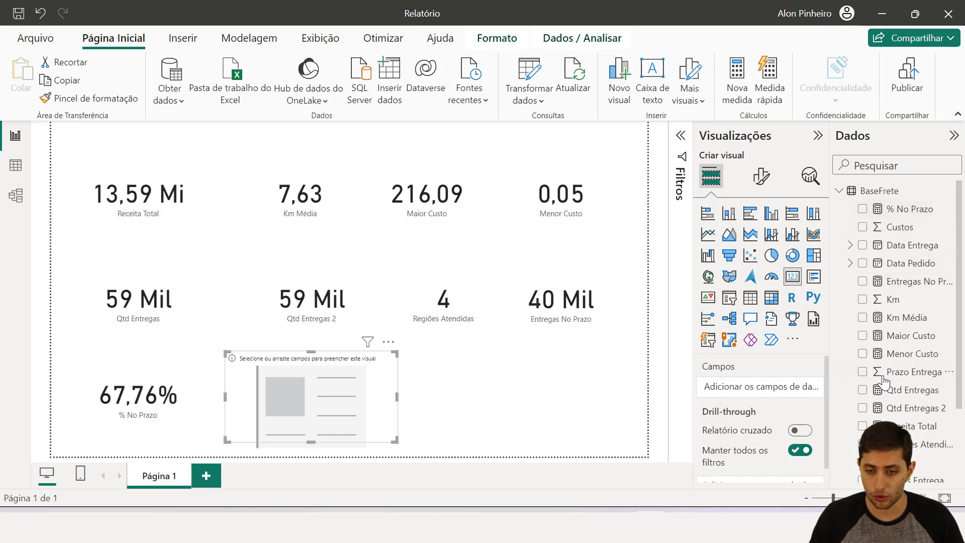
left_click(925, 170)
type("sta")
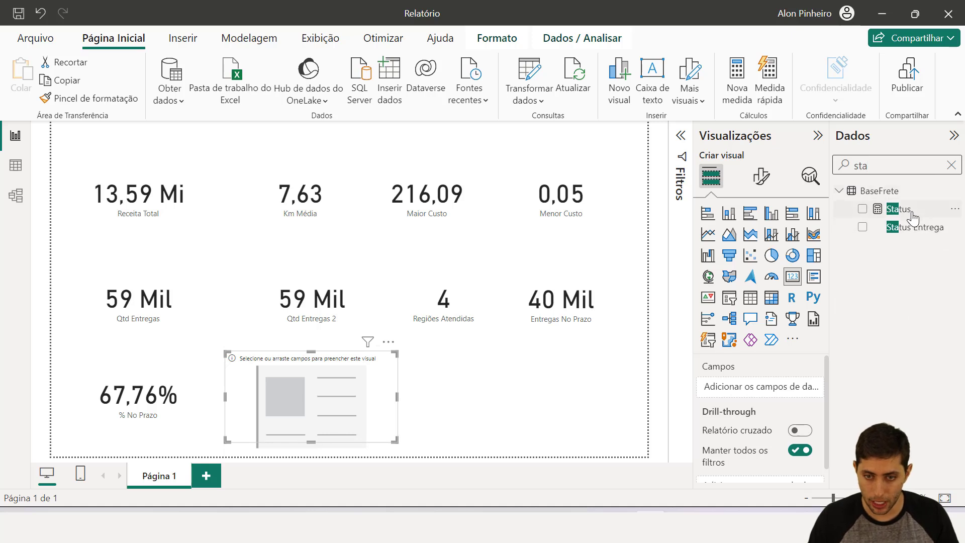
left_click_drag(897, 209, 780, 394)
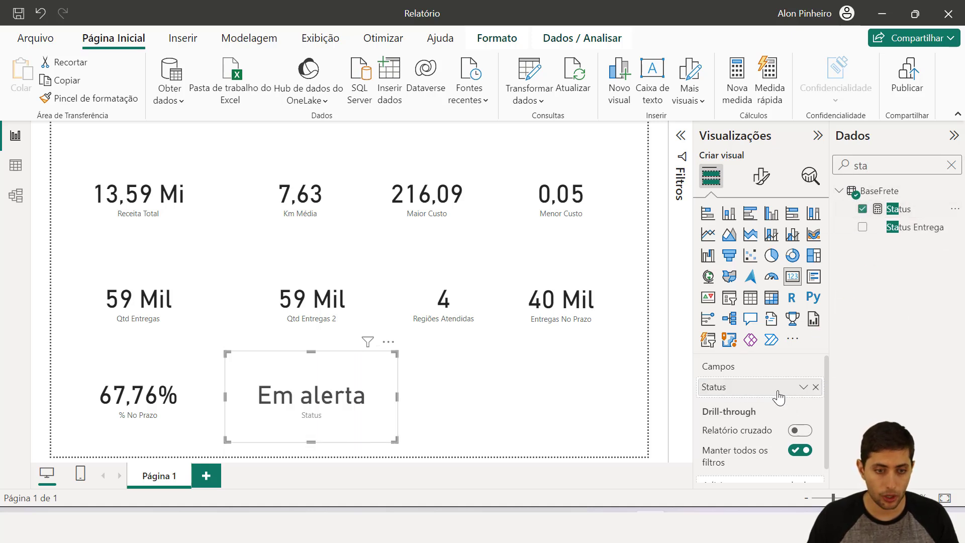
left_click(500, 415)
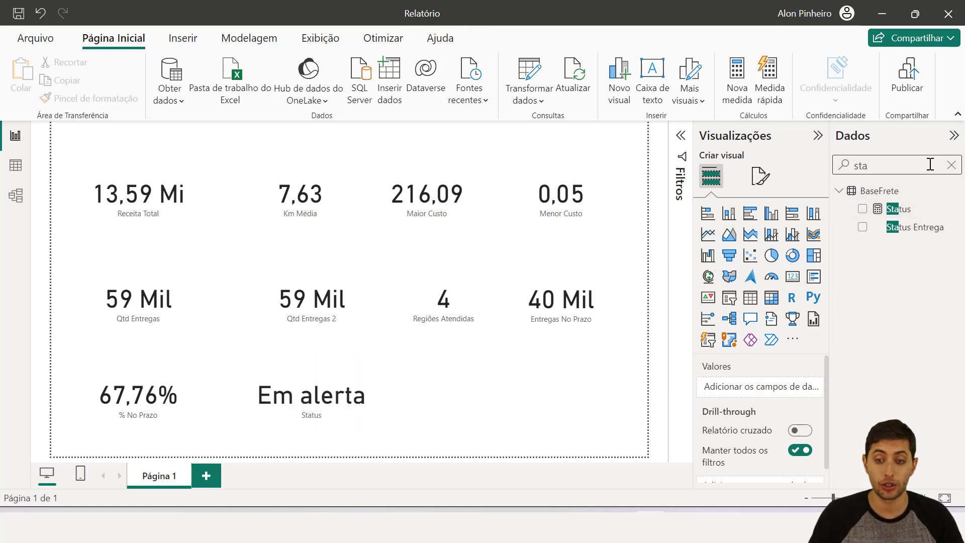
left_click(951, 166)
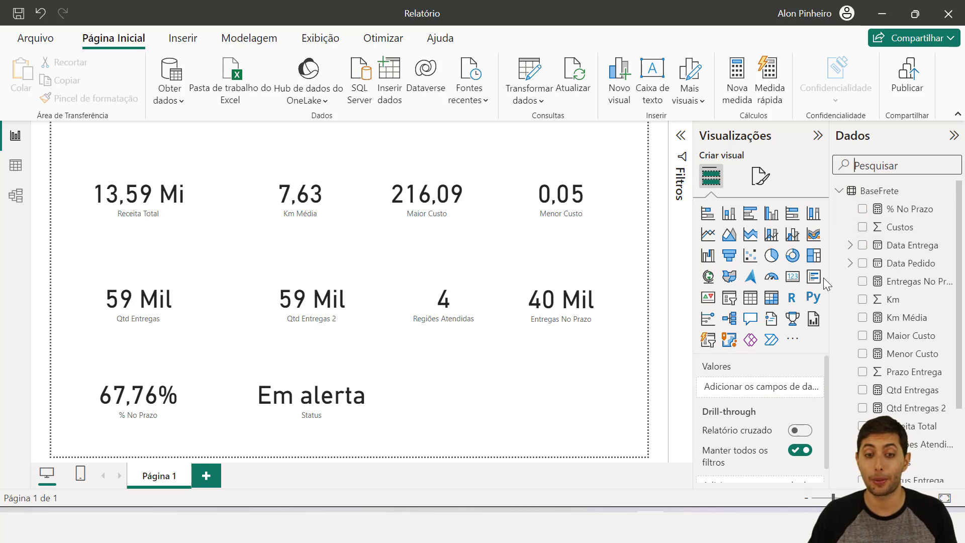